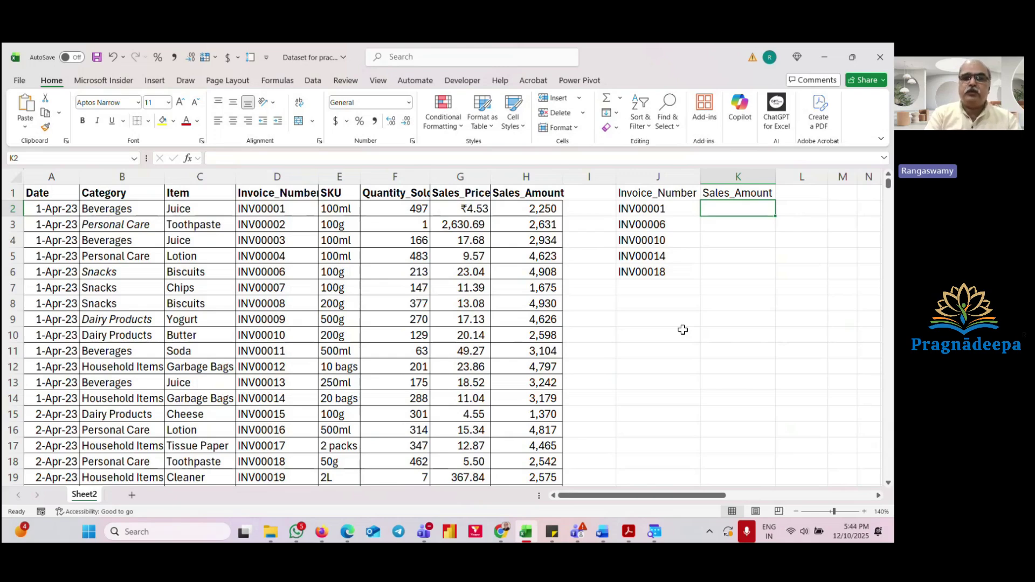
text(=vlo)
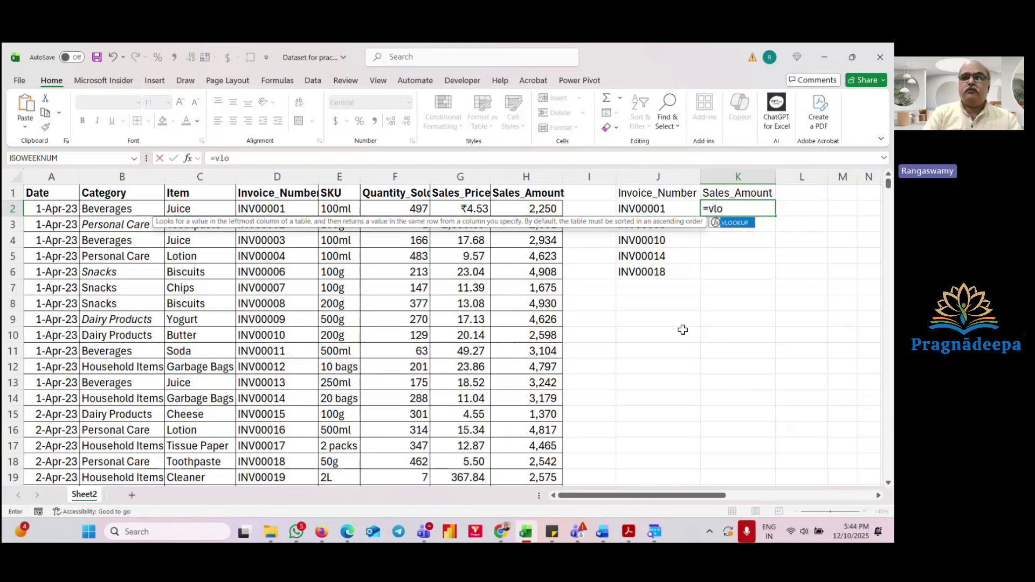
key(Tab)
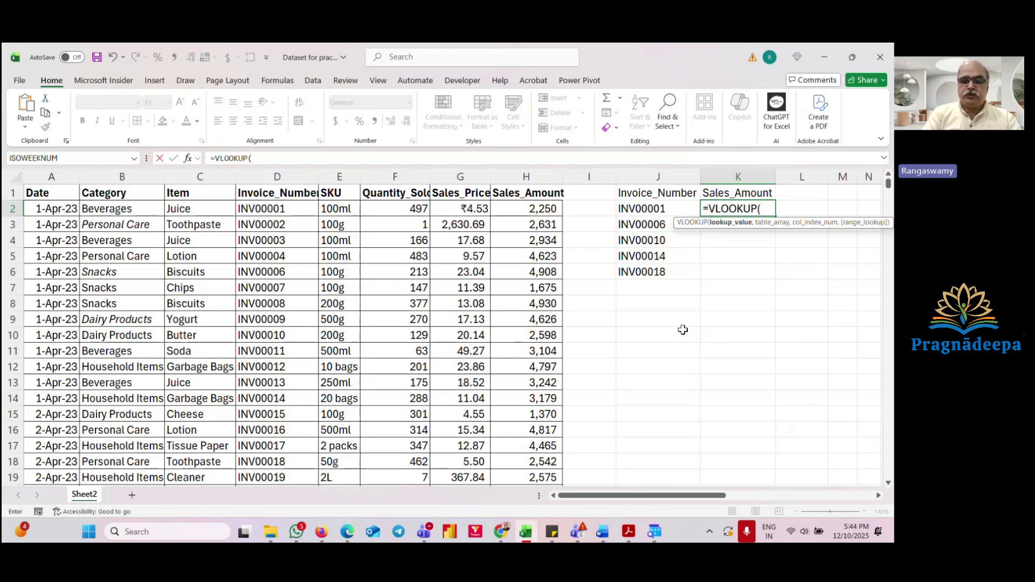
key(Escape)
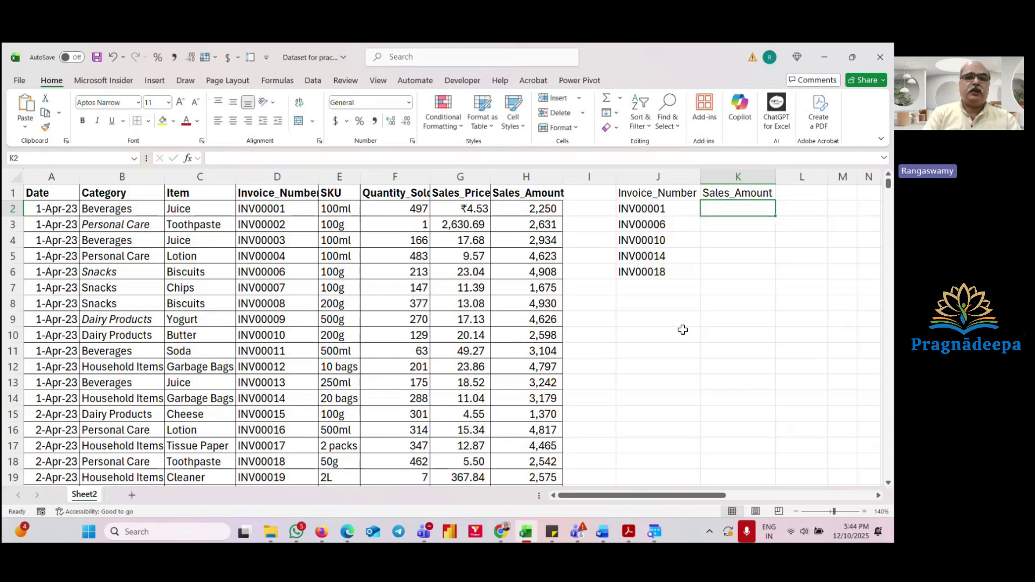
Examine the dataset's Invoice_Number column and the list of invoice numbers to look up in column J.
key(ctrl+Home)
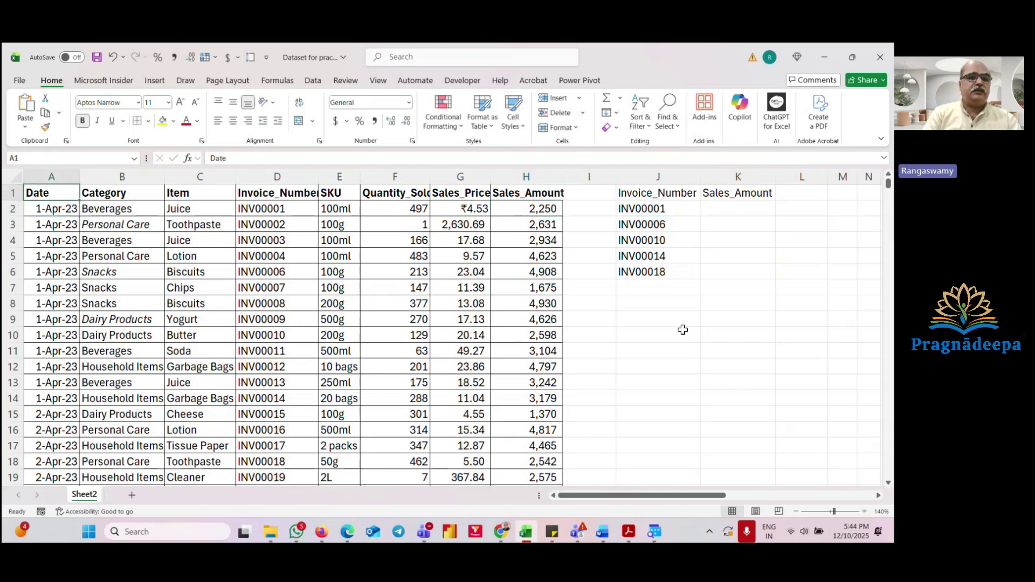
key(Down)
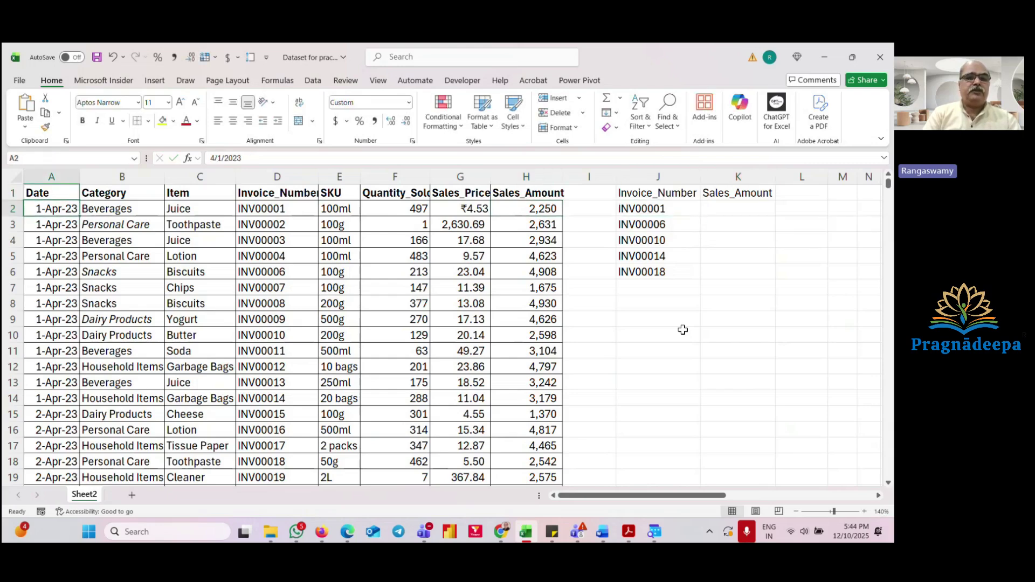
key(Right)
key(Right)
key(Right)
key(Up)
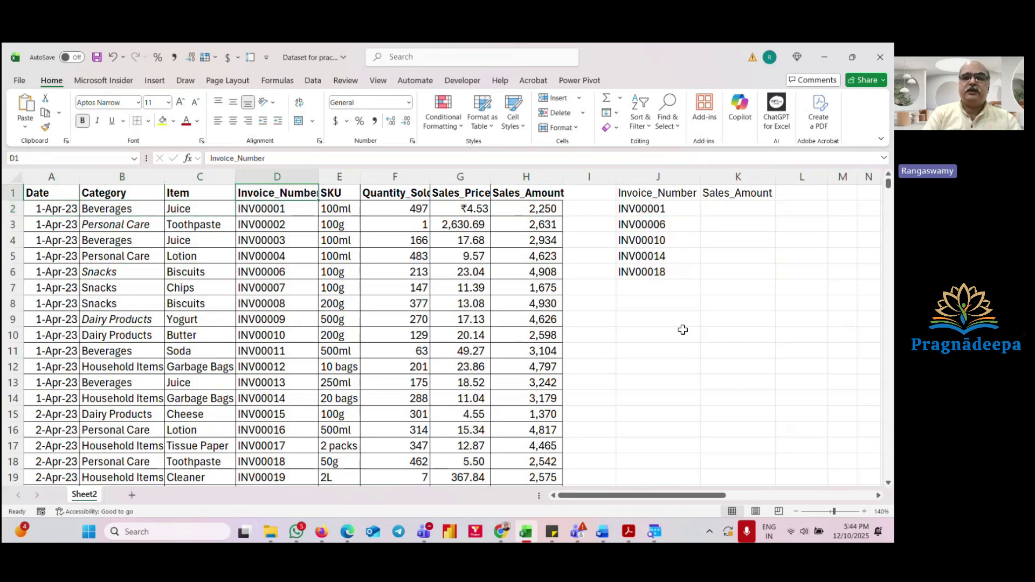
key(ctrl+Right)
key(ctrl+Right)
key(Down)
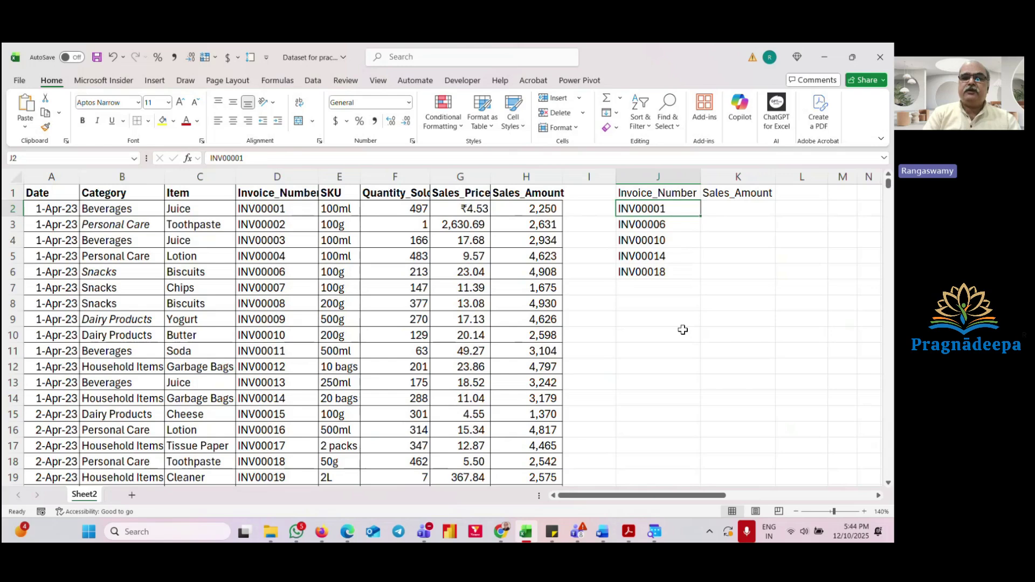
Start a VLOOKUP formula in K2 with J2 as the lookup value and D2:H501 as the table range.
key(Right)
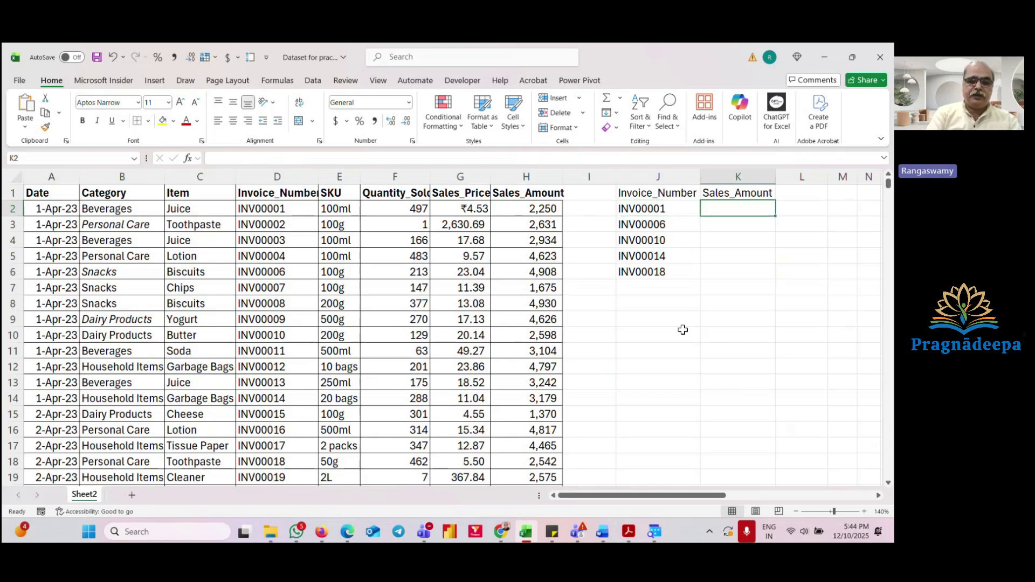
text(=vlo)
key(Tab)
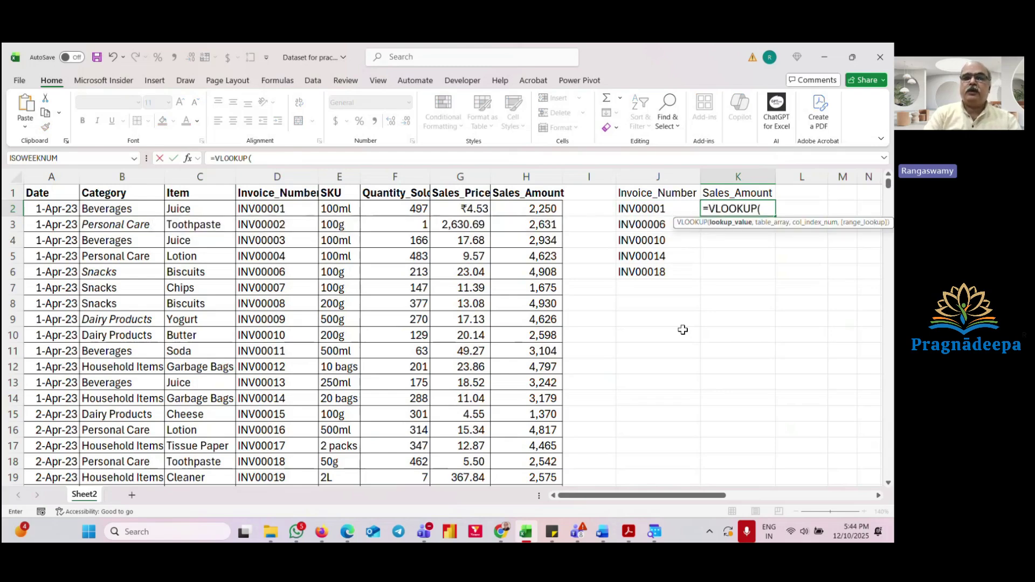
key(Left)
text(,)
key(Left)
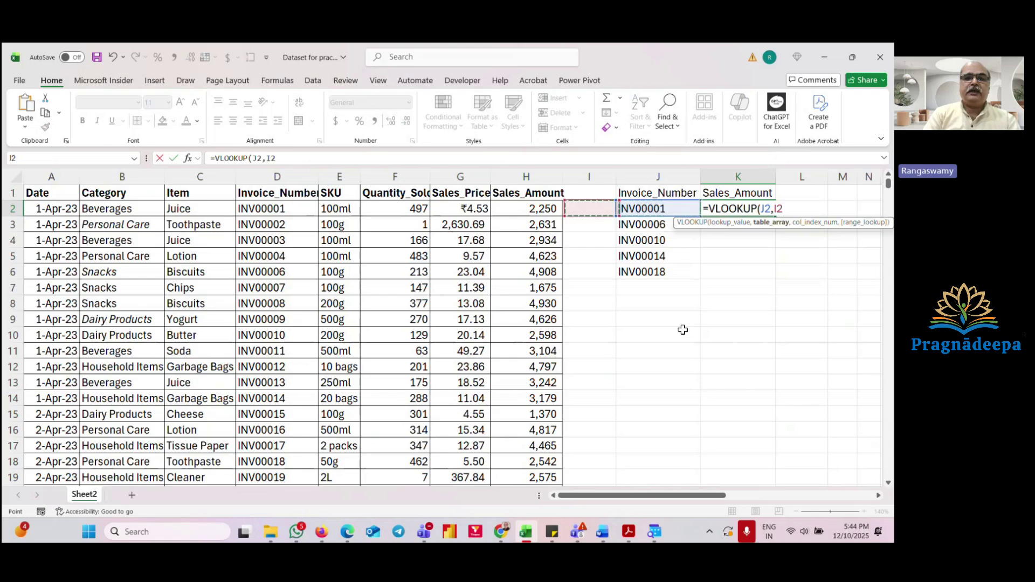
key(Left)
key(Left)
key(Left)
key(Left)
key(Left)
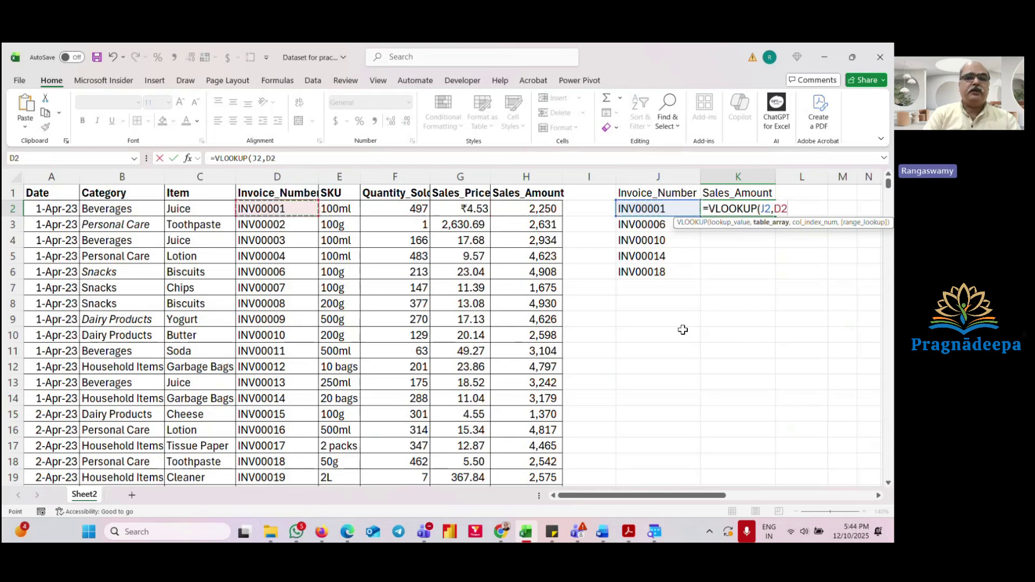
key(shift+Right)
key(shift+Right)
key(shift+Right)
key(shift+Right)
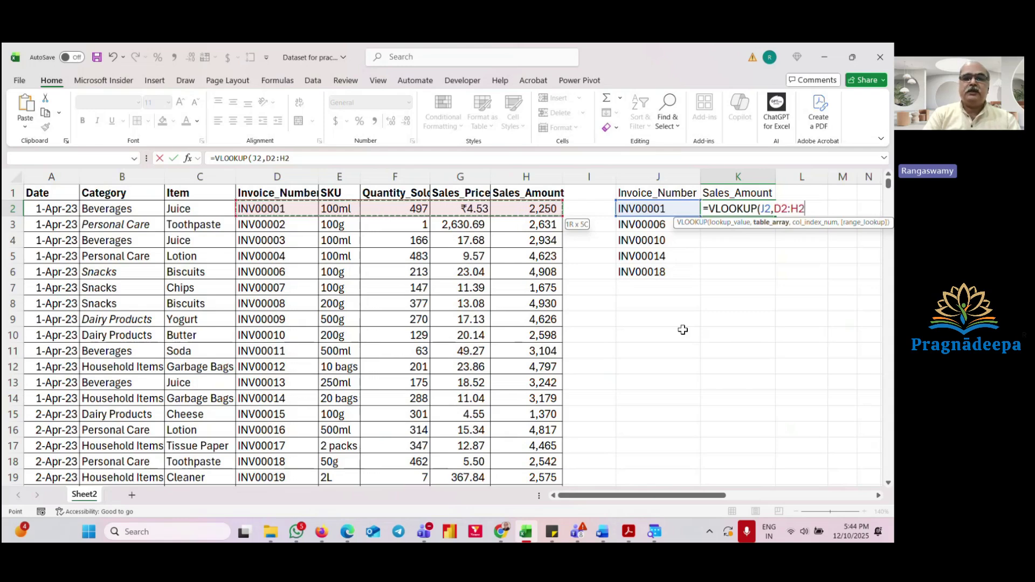
key(ctrl+shift+Down)
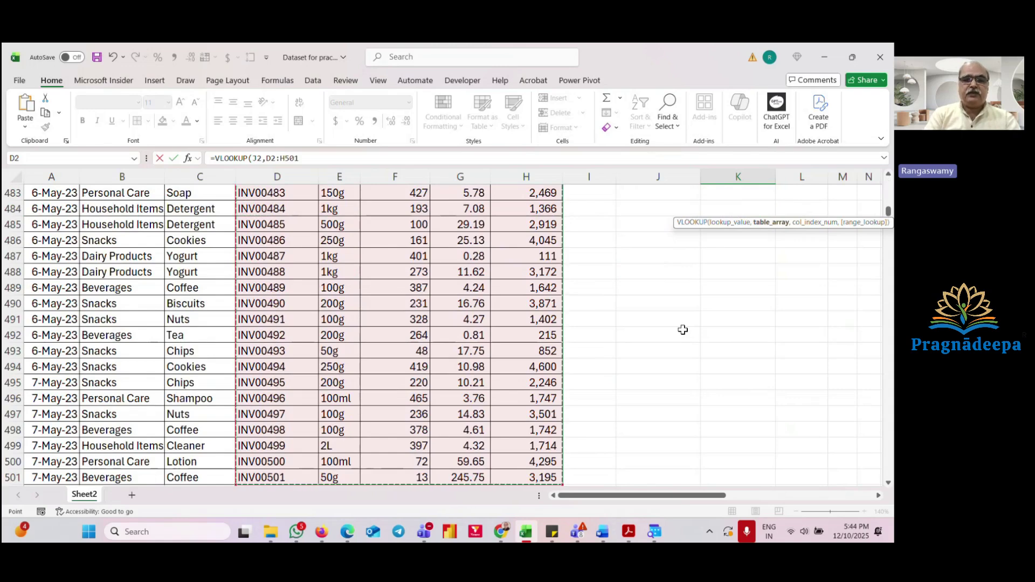
Complete the VLOOKUP in K2 with column index 5 and exact match 0.
text(,5)
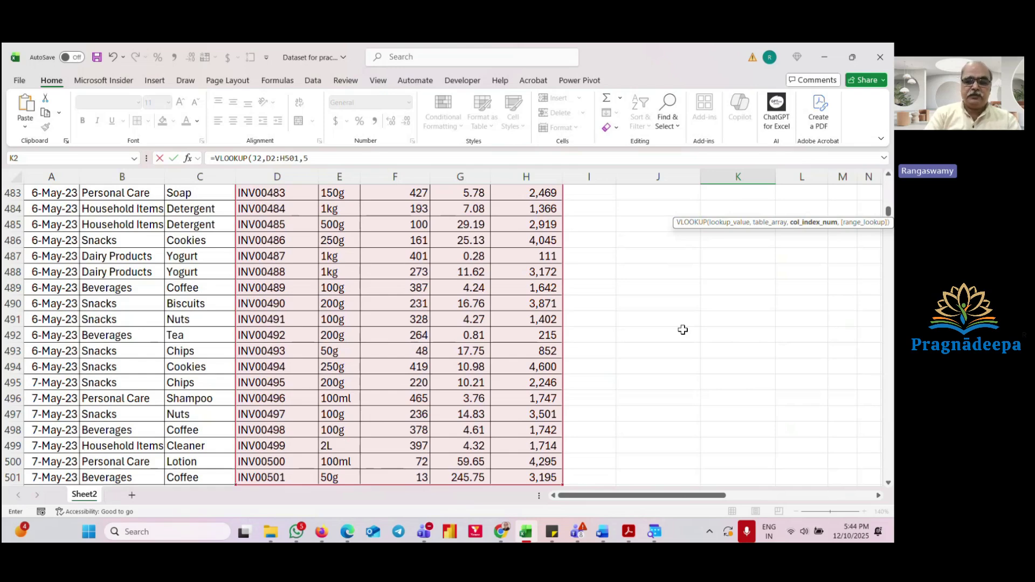
text(,0)
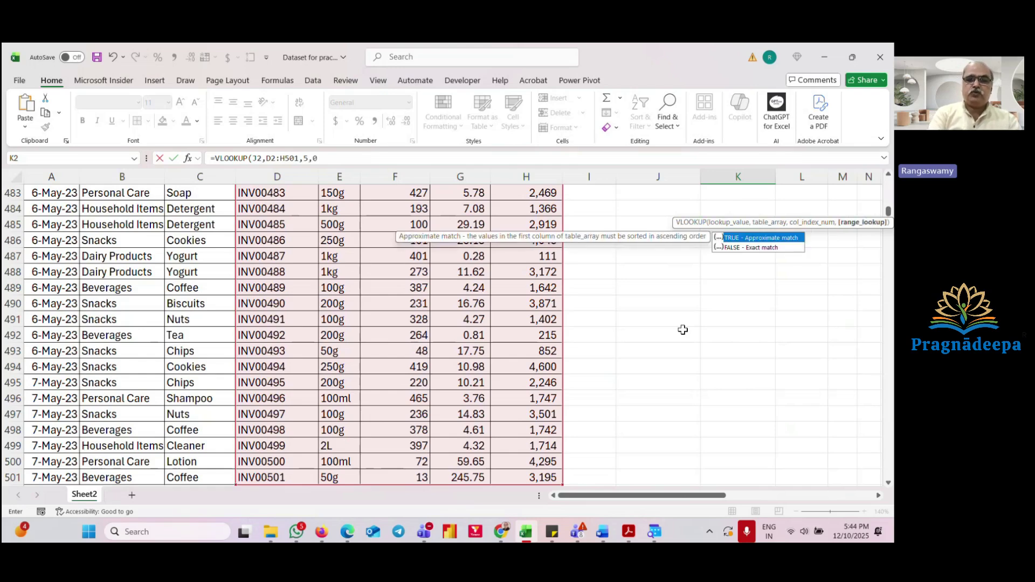
key(ctrl+Return)
scroll(682, 329, up, 1)
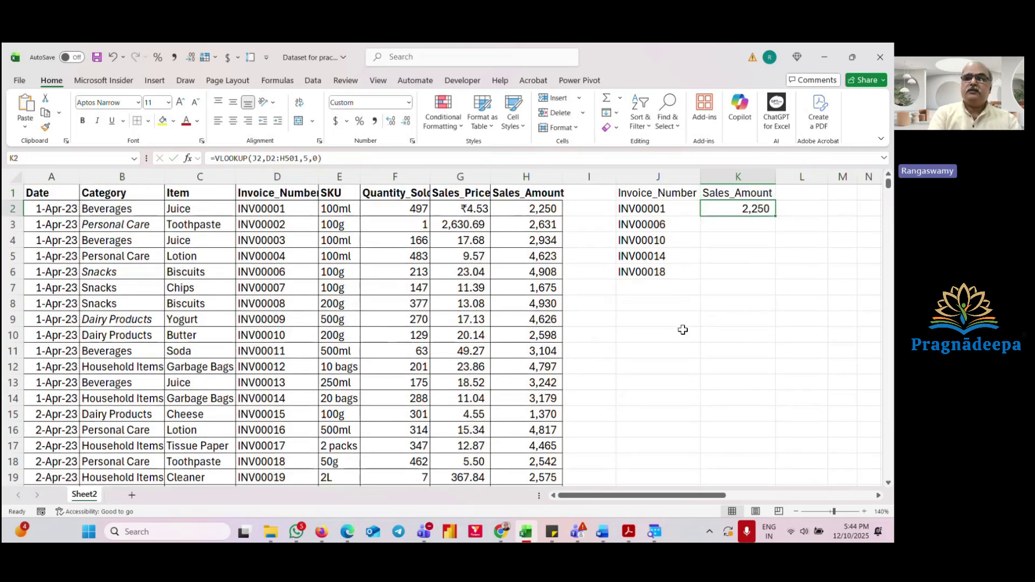
Copy the VLOOKUP formula from K2 to K3:K6 for the remaining invoice numbers.
key(ctrl+c)
key(Down)
key(shift+Down)
key(shift+Down)
key(shift+Down)
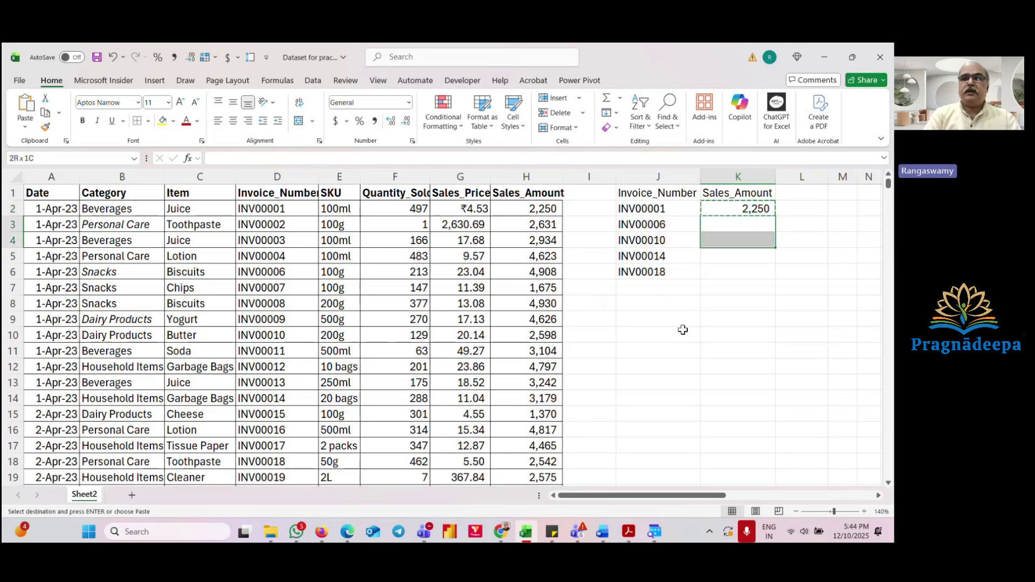
key(ctrl+v)
Review the VLOOKUP formulas and returned sales amounts in K2:K6.
key(Up)
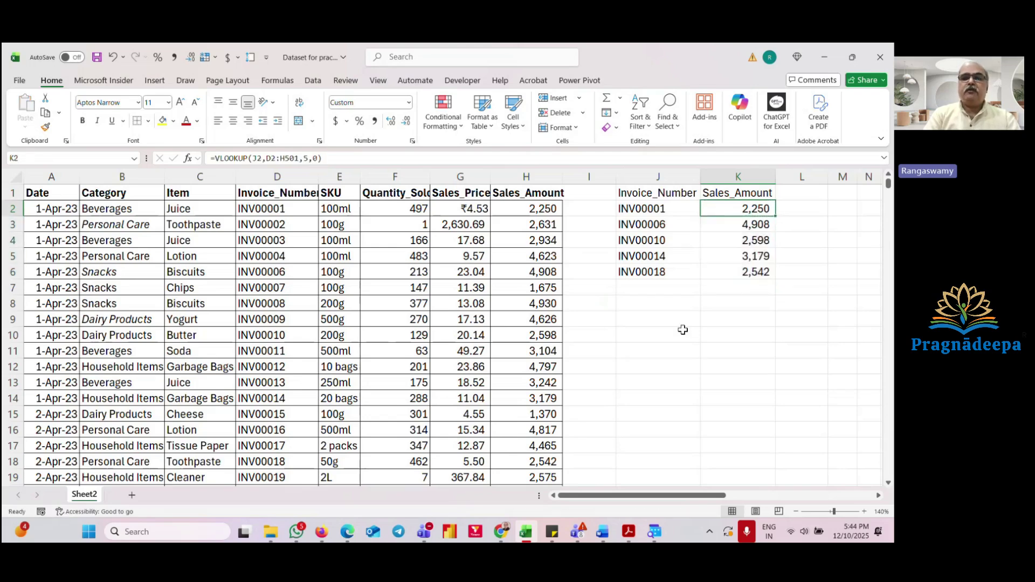
key(Left)
key(Right)
key(Up)
key(Down)
key(Down)
key(Down)
key(Down)
key(Down)
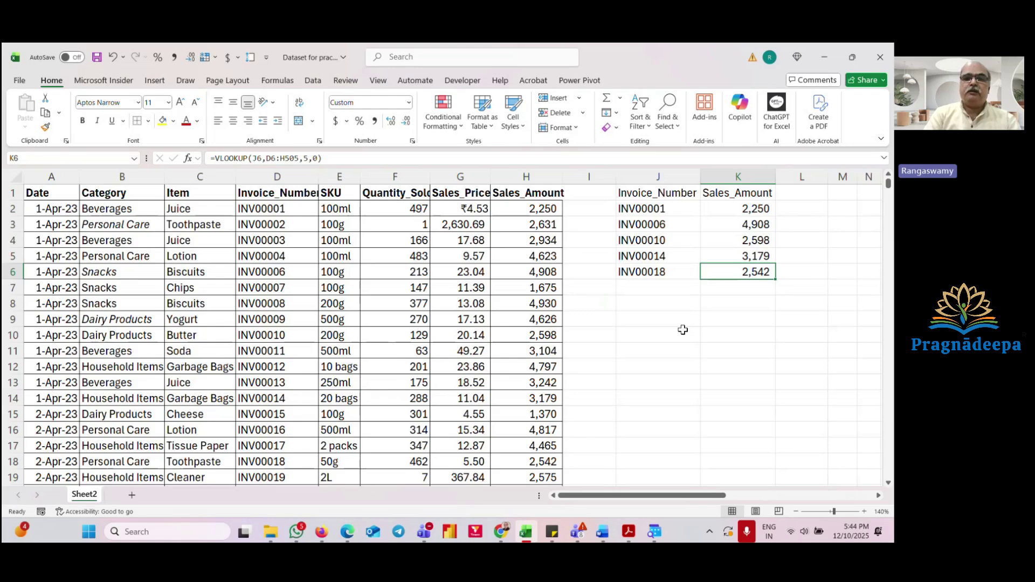
Insert an entire blank column before Sales_Amount in the dataset.
key(Left)
key(Left)
key(Left)
key(Left)
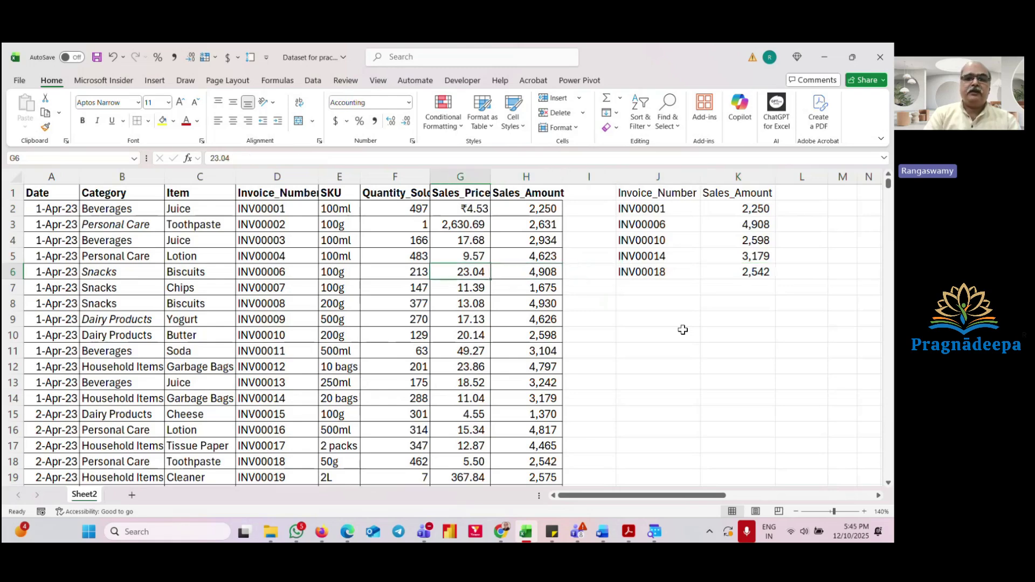
key(Right)
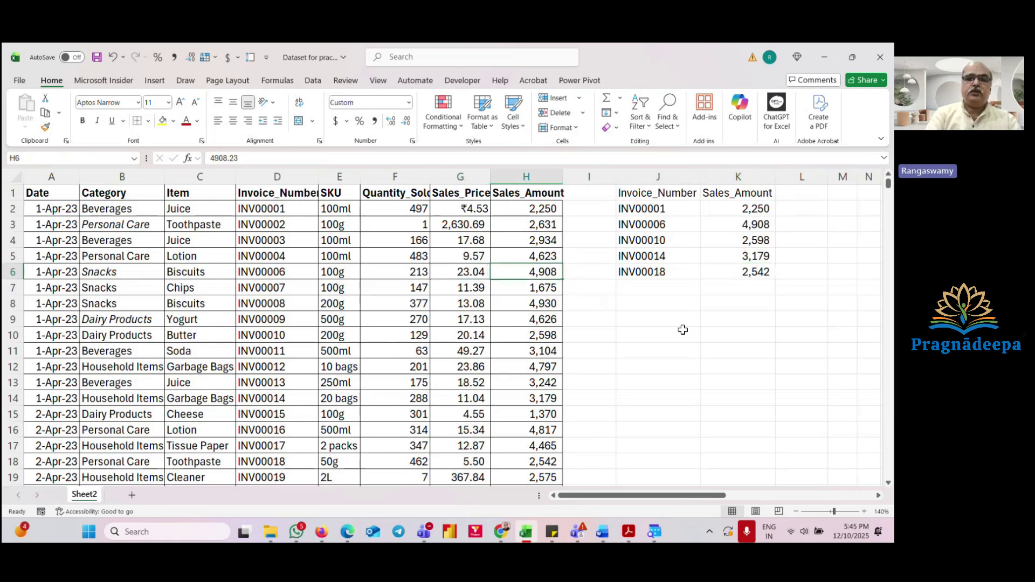
key(ctrl+shift+plus)
key(Down)
key(Down)
key(Down)
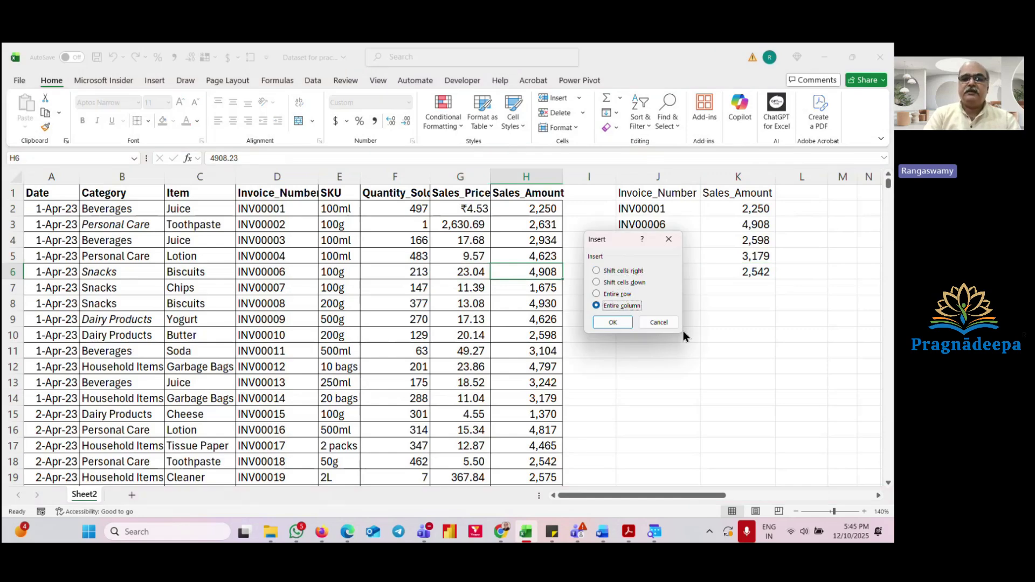
key(Return)
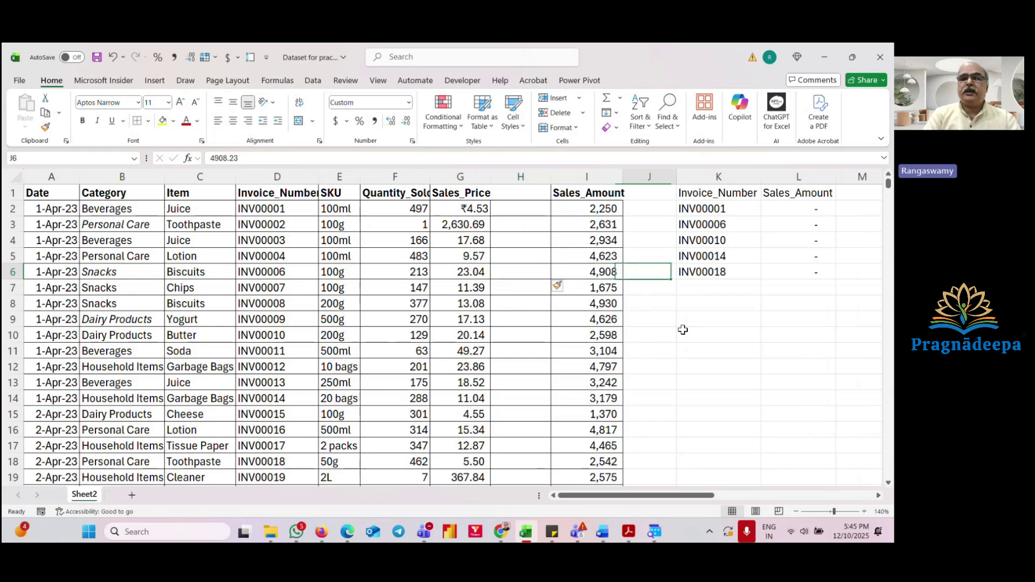
Inspect the VLOOKUP formula in L2 and compare its column index with the shifted Sales_Amount column.
key(Right)
key(Right)
key(Up)
key(Up)
key(Up)
key(Up)
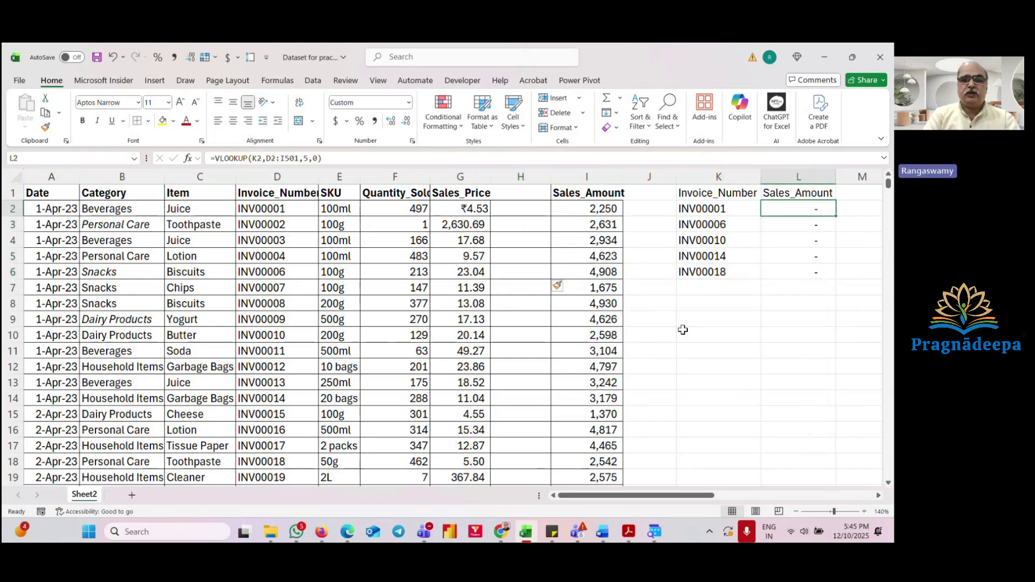
key(F2)
key(Escape)
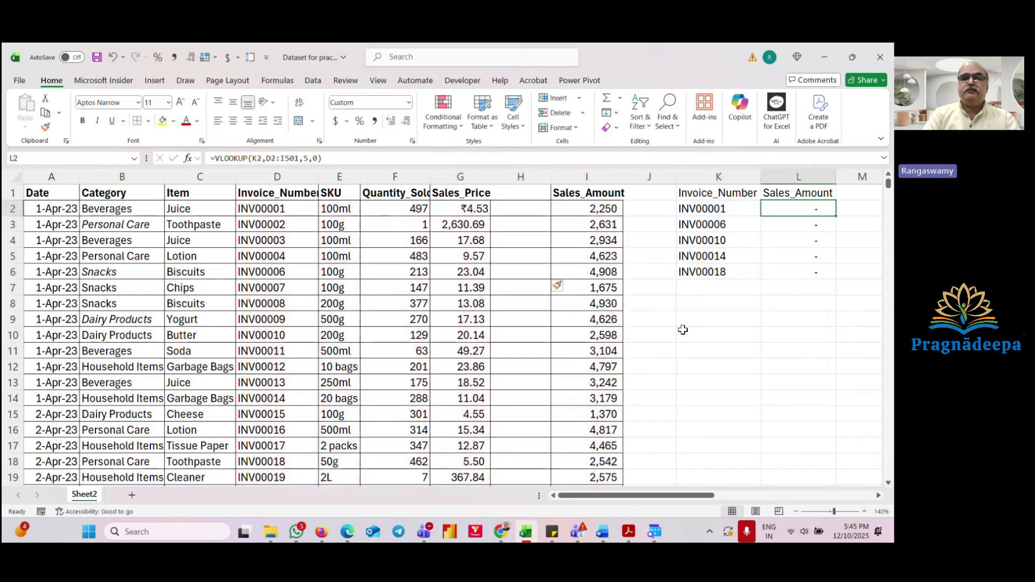
key(Left)
key(Left)
key(Left)
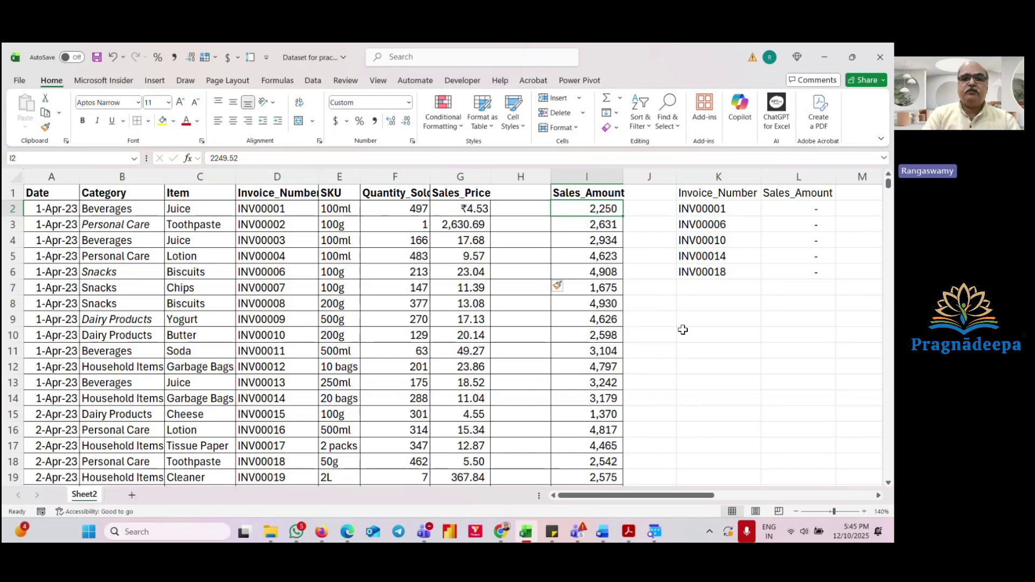
key(Right)
key(Right)
key(Right)
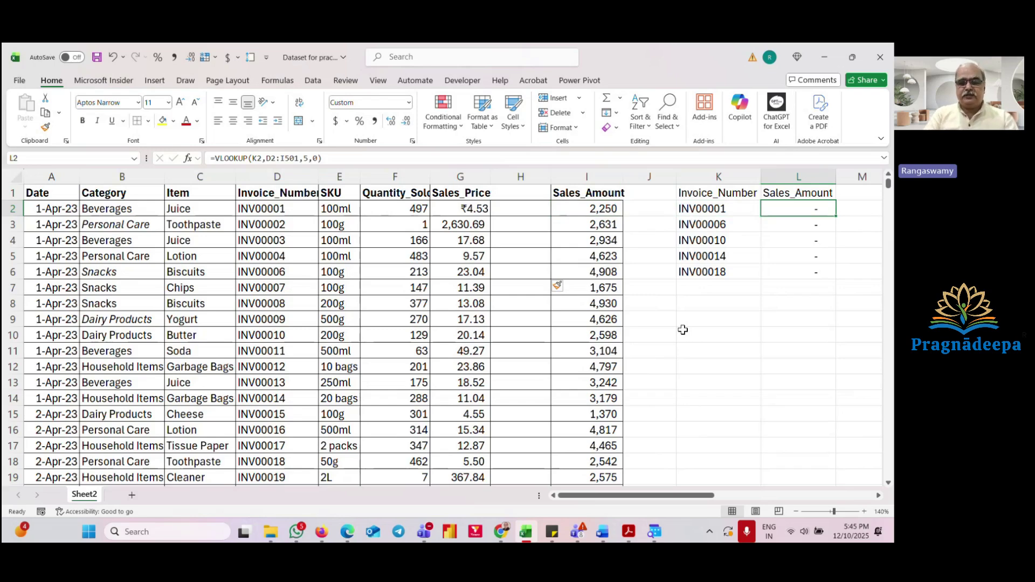
Check the extent of the dataset by selecting A2:I501, including the blank column.
key(ctrl+Left)
key(ctrl+Left)
key(ctrl+Left)
key(ctrl+Left)
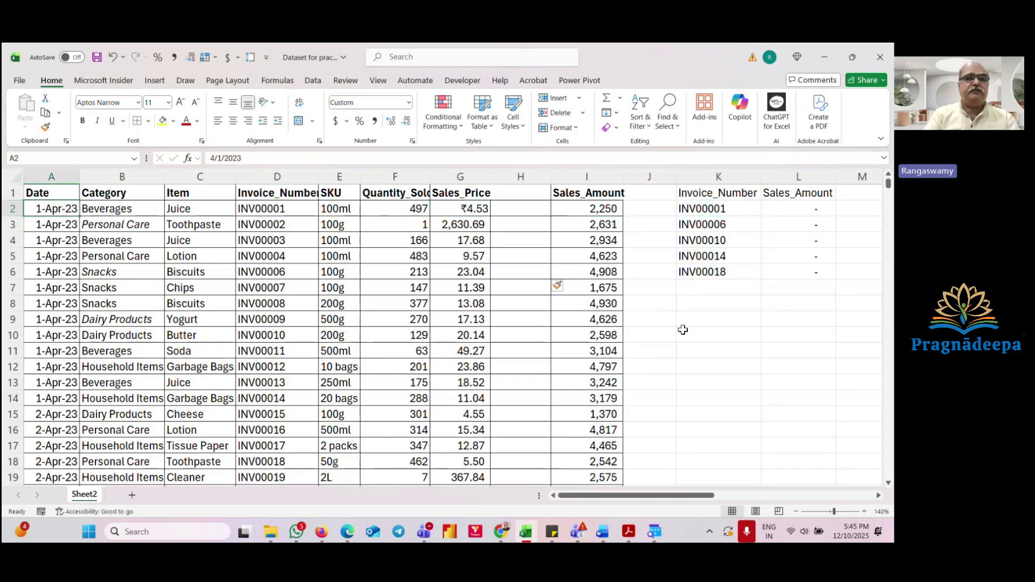
key(ctrl+shift+Right)
key(ctrl+shift+Right)
key(ctrl+shift+Down)
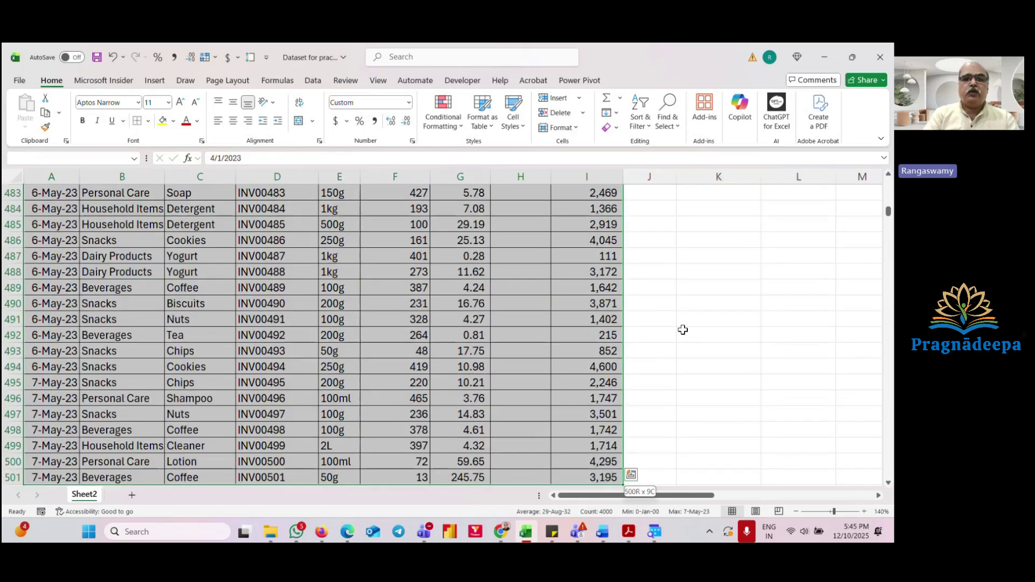
key(ctrl+Home)
Examine the blank column H and the VLOOKUP formula in L2 that spans it.
key(Right)
key(Right)
key(Right)
key(Right)
key(Right)
key(Right)
key(Right)
key(Right)
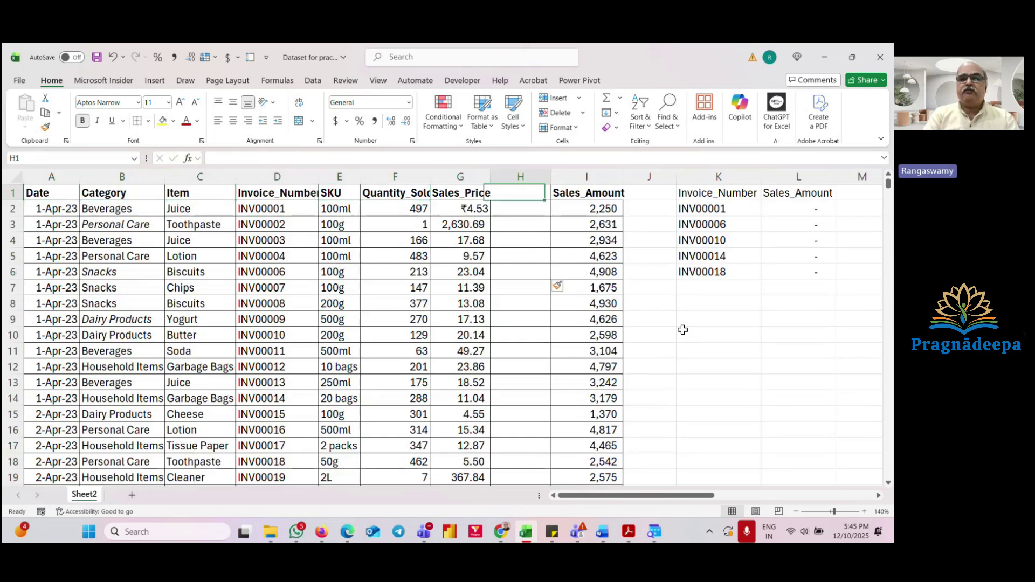
key(Down)
key(Right)
key(Right)
key(Right)
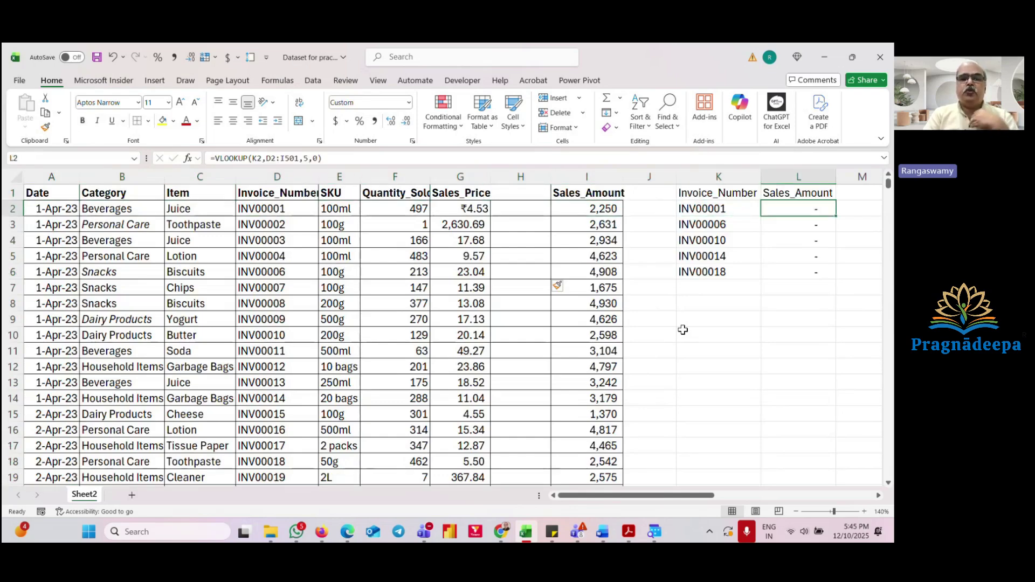
key(Left)
key(Left)
key(Left)
key(Left)
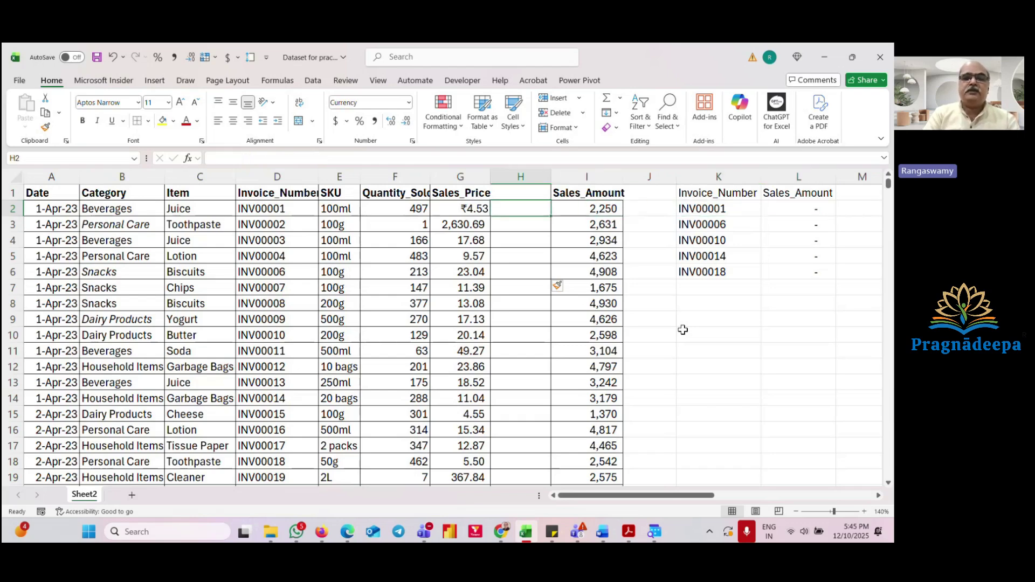
Undo the insertion of the blank column before Sales_Amount.
key(Right)
key(Right)
key(Right)
key(Right)
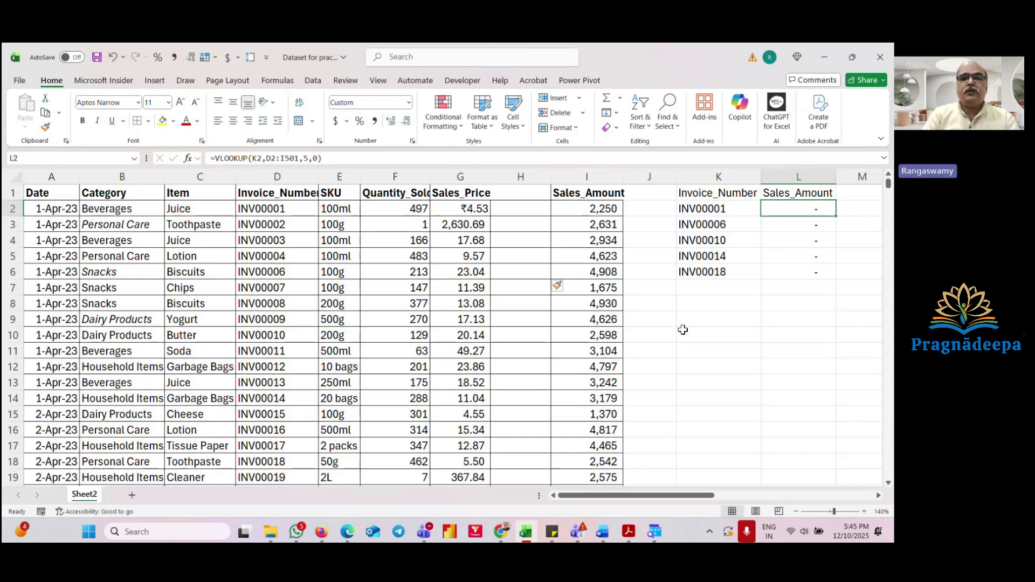
key(ctrl+z)
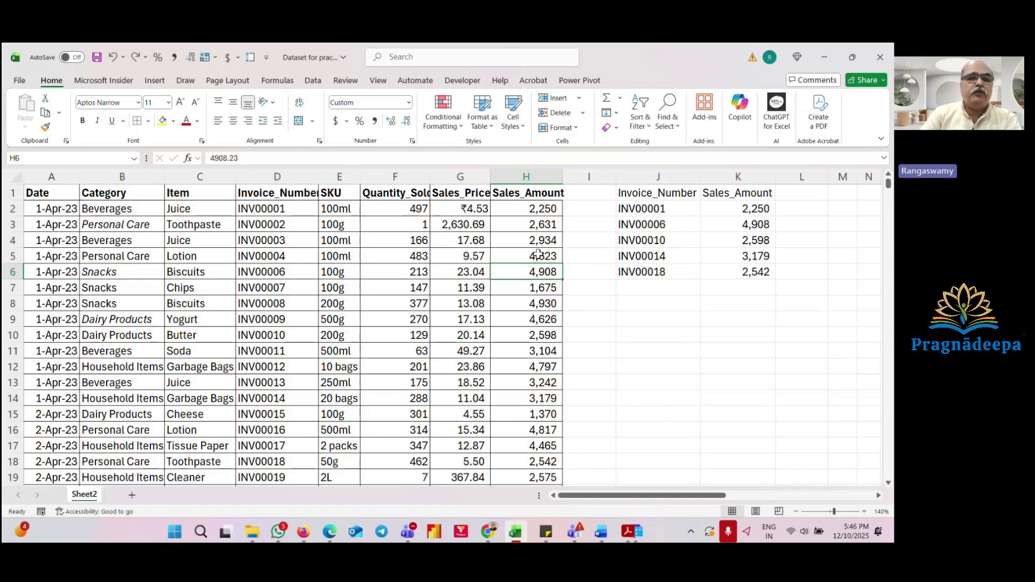
Compare the column index in K2's VLOOKUP formula with the positions of the Invoice_Number and Sales_Amount columns.
click(304, 176)
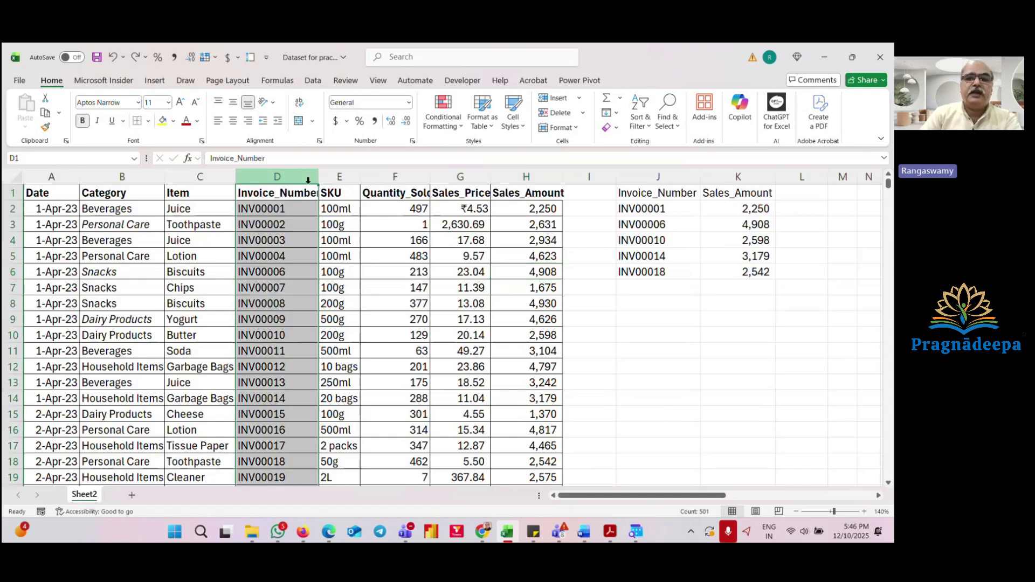
click(517, 179)
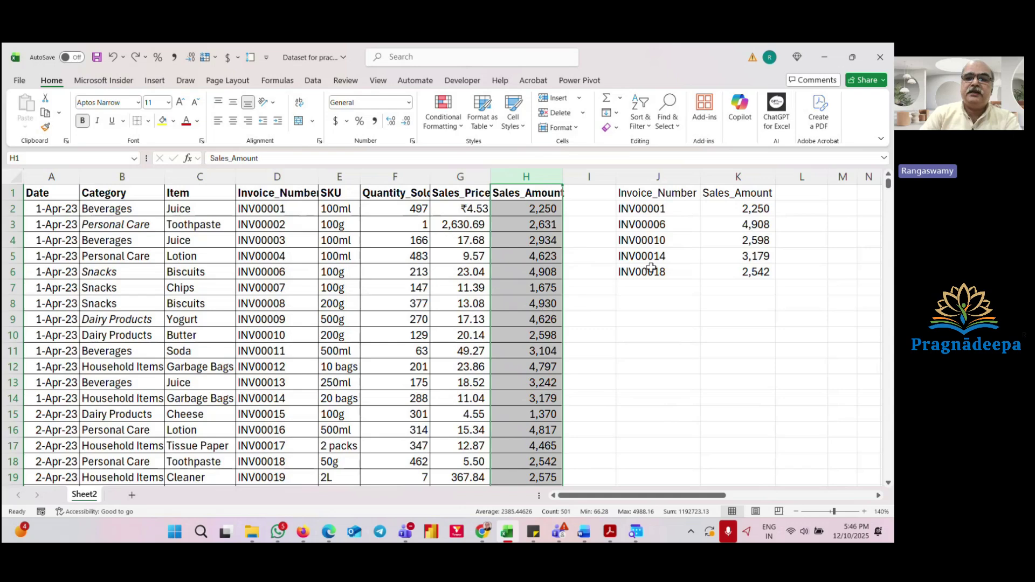
click(731, 213)
key(F2)
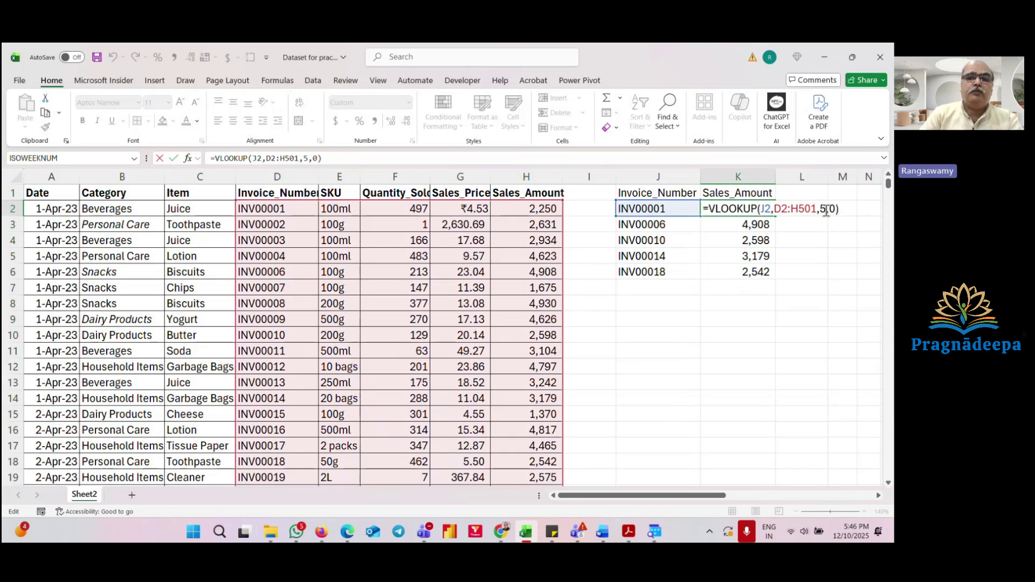
key(Escape)
click(552, 178)
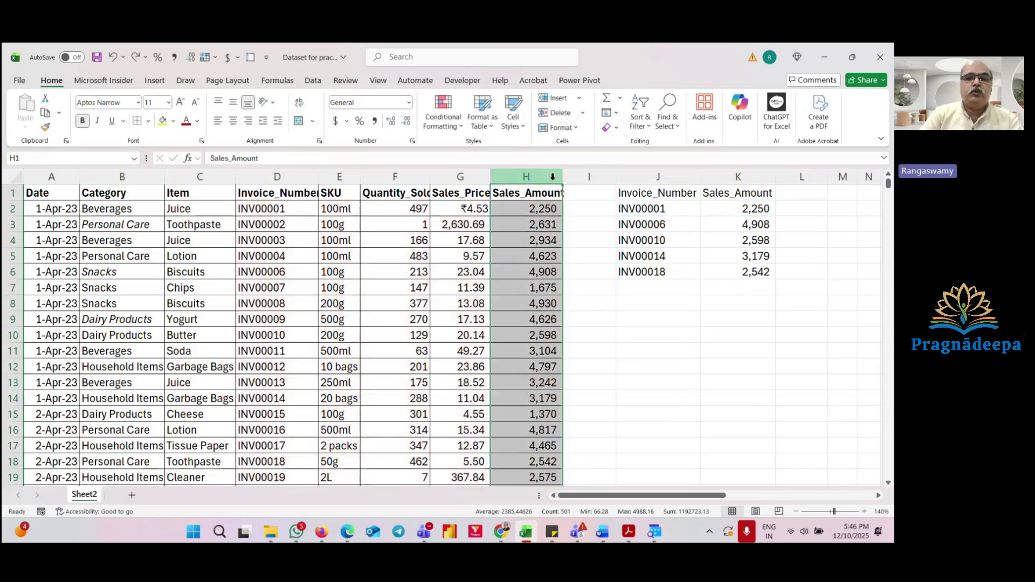
Examine the Item, Category and Date columns that lie before the Invoice_Number lookup column.
click(174, 177)
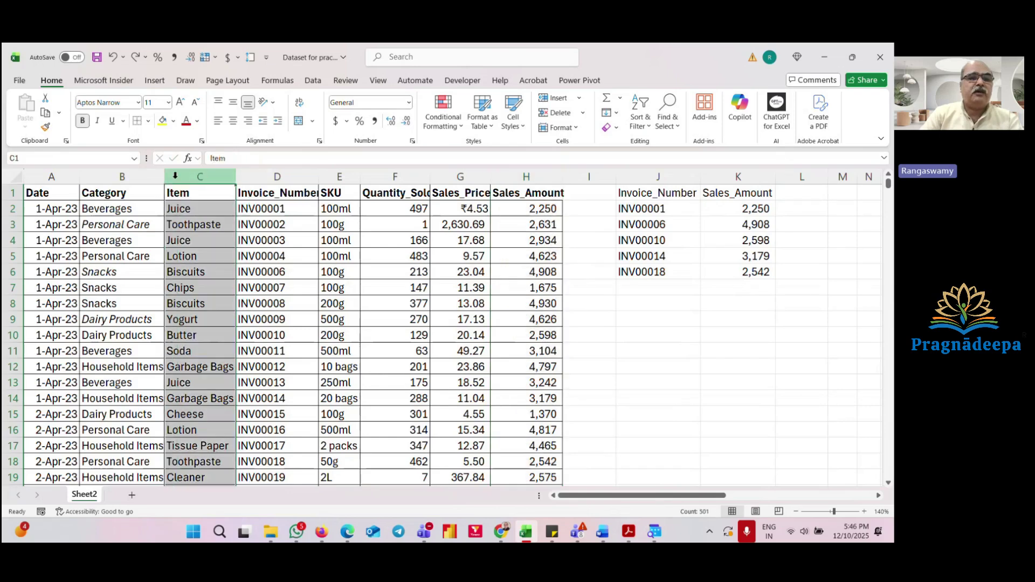
click(122, 177)
click(51, 177)
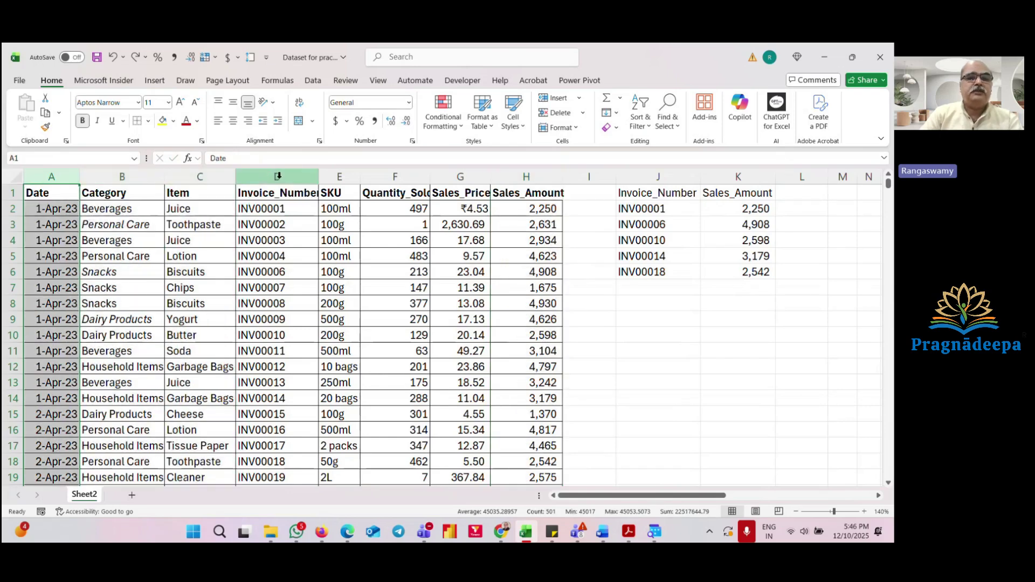
click(199, 177)
click(277, 176)
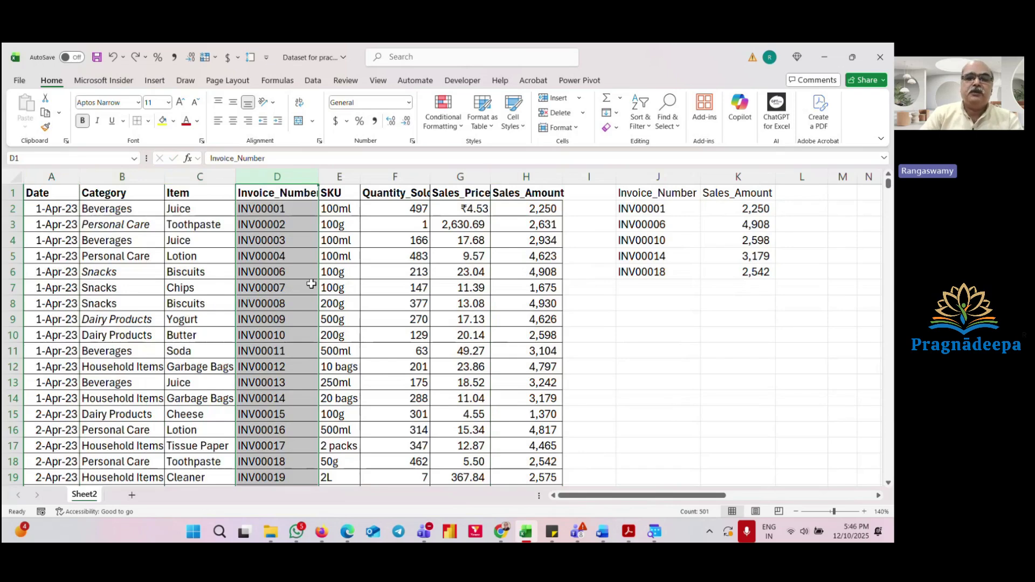
Clear the VLOOKUP formulas from K2:K6.
click(748, 208)
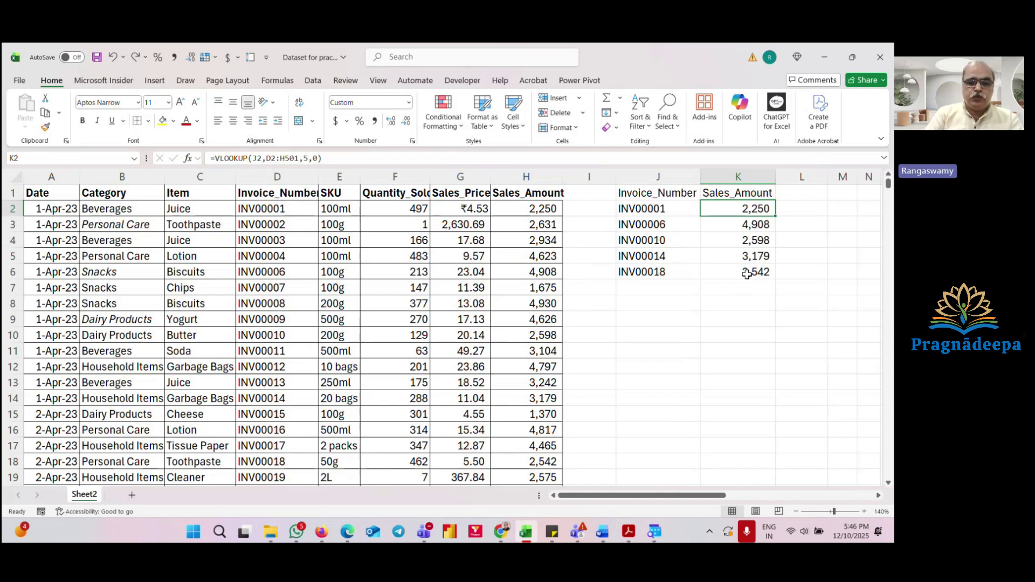
shift+click(746, 275)
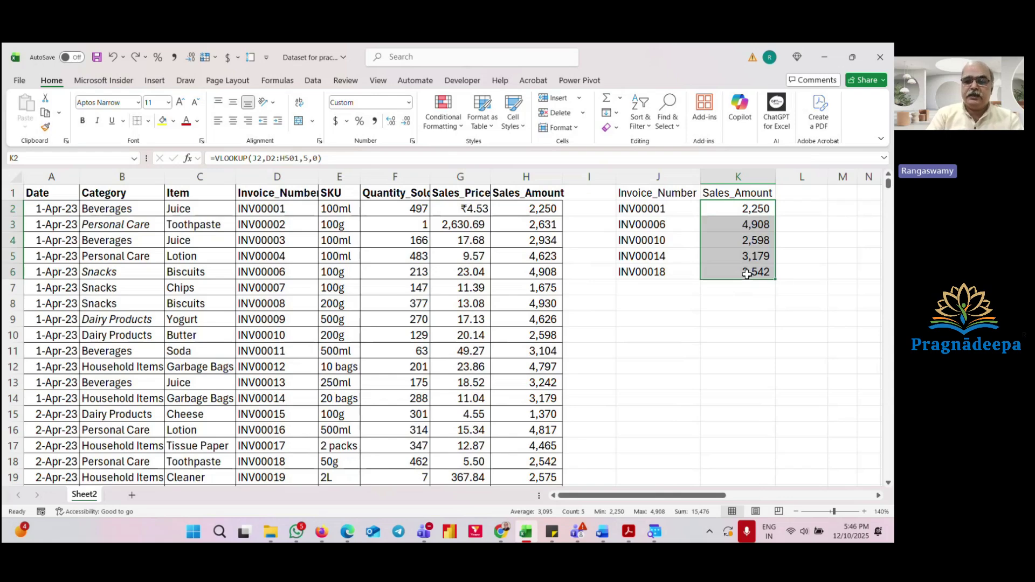
key(Delete)
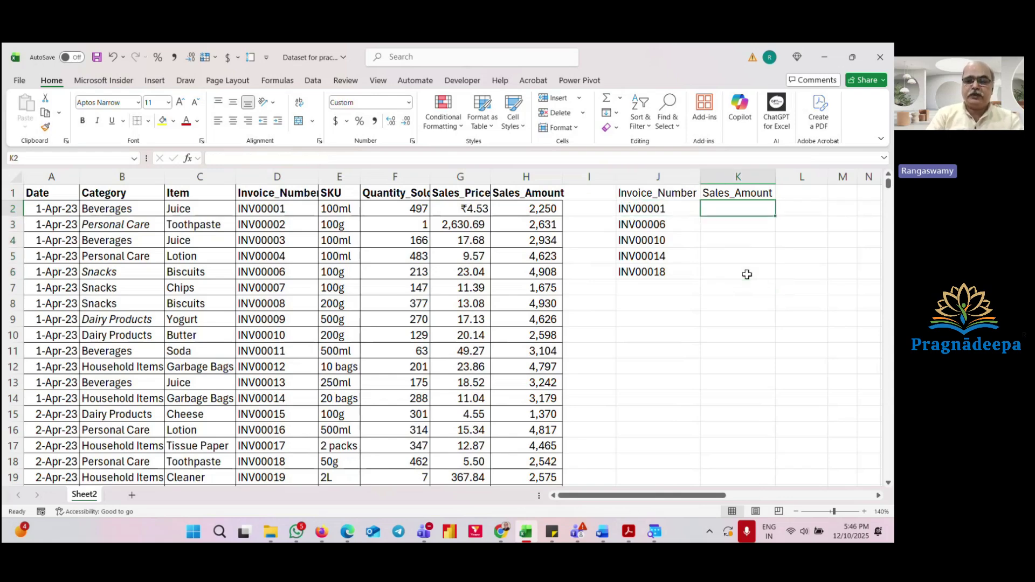
Begin an XLOOKUP formula in K2 with J2 as lookup value, D:D as lookup array and H:H as return array.
text(=xlo)
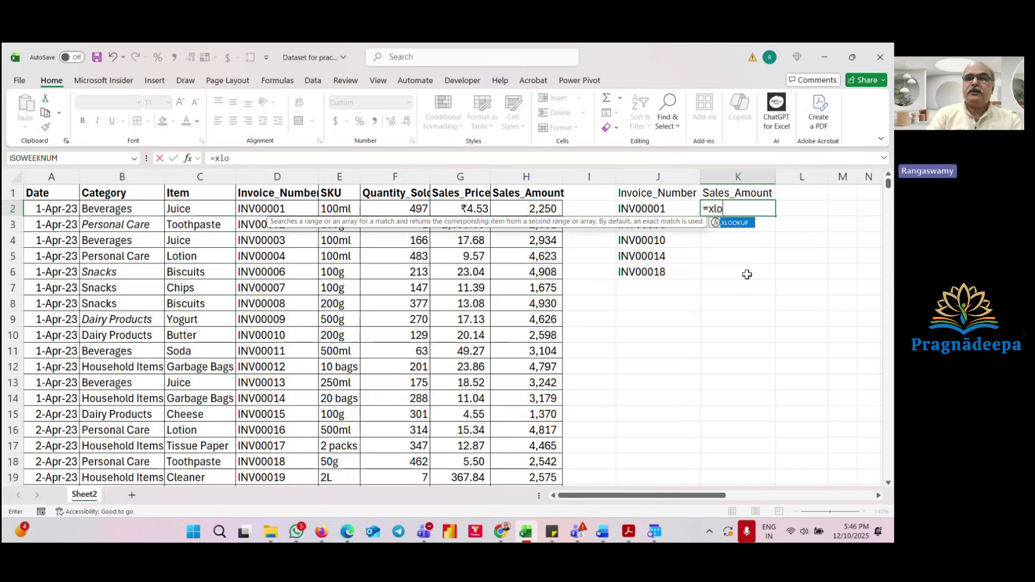
key(Tab)
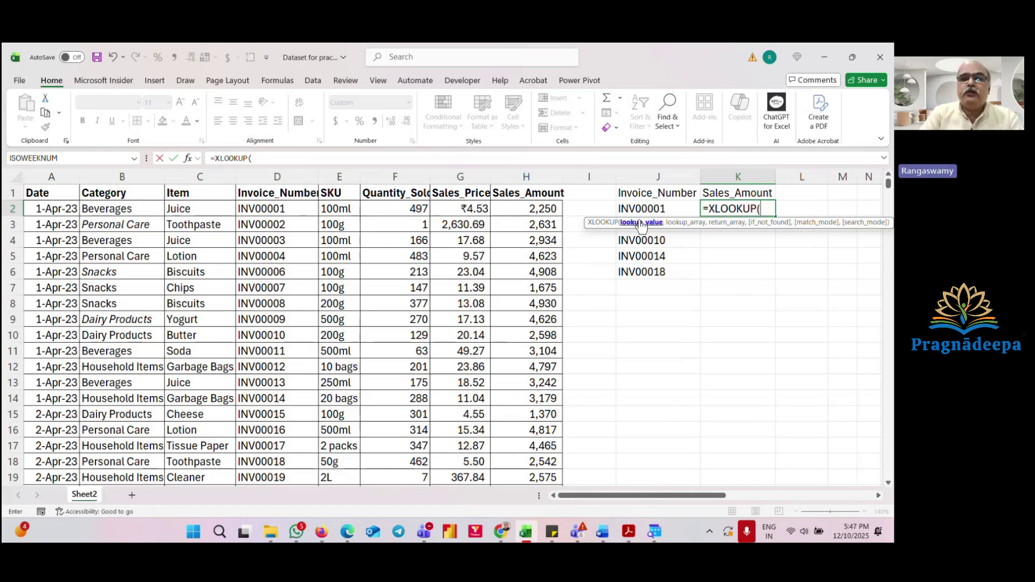
click(659, 209)
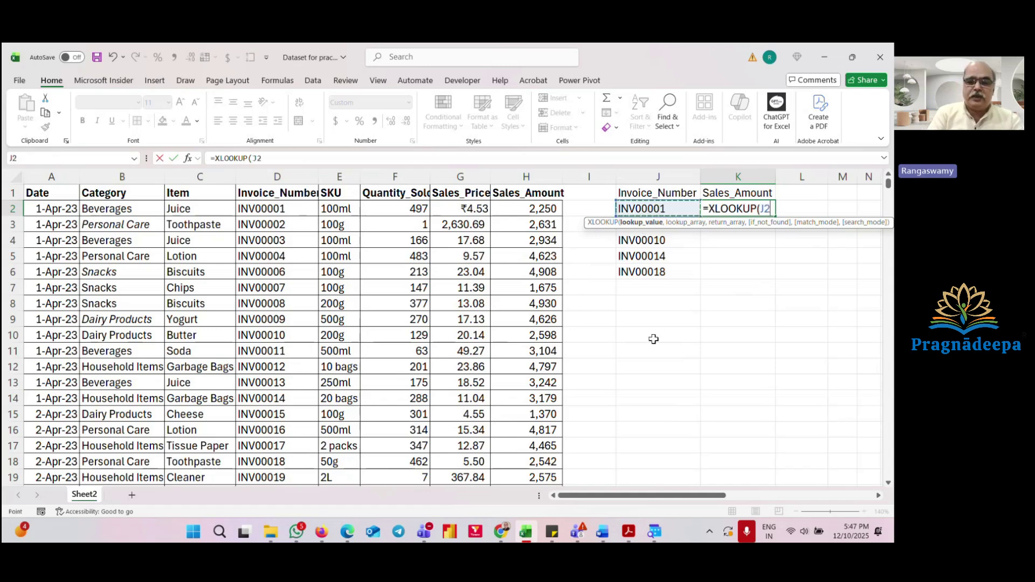
text(,)
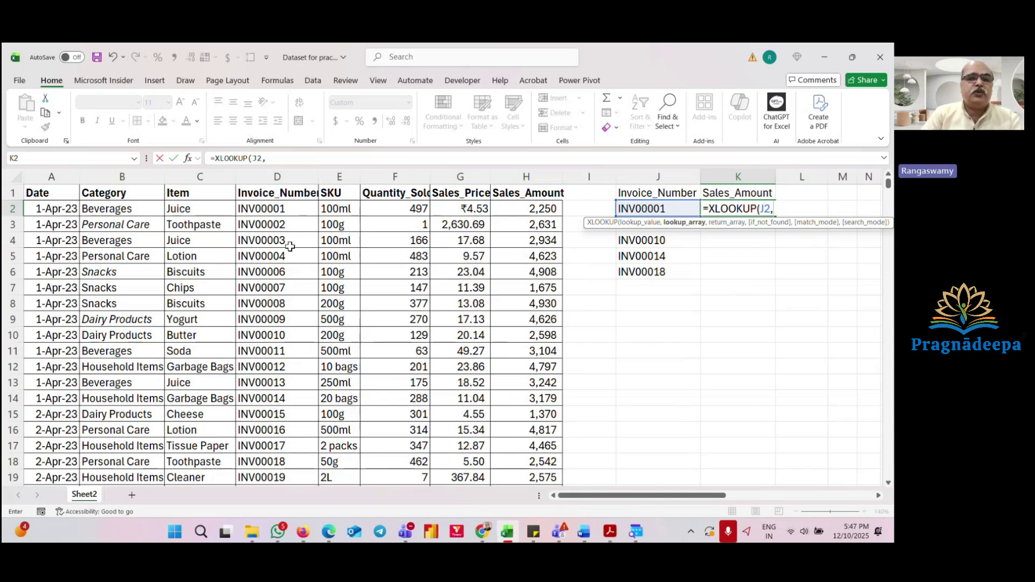
click(284, 177)
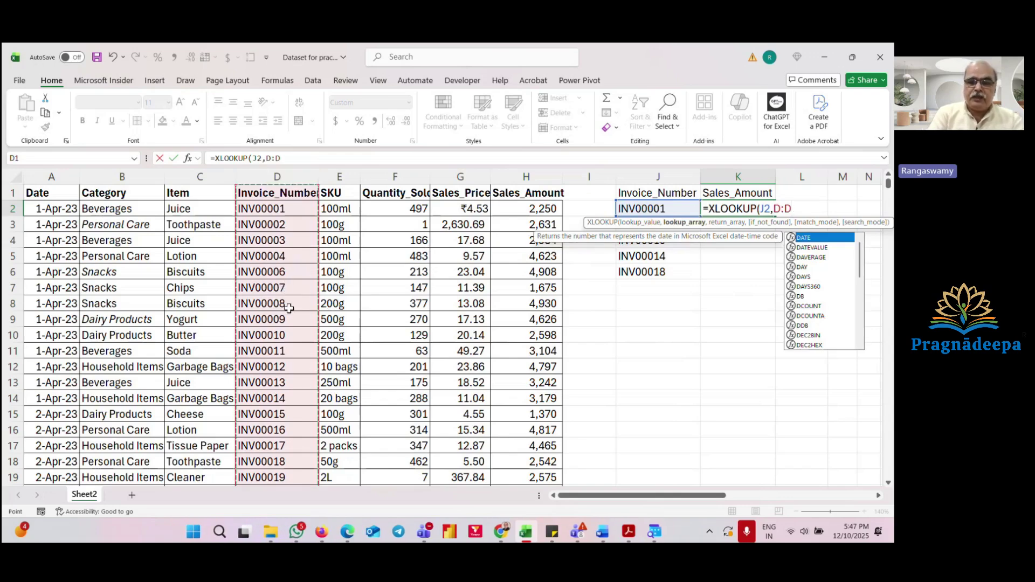
text(,)
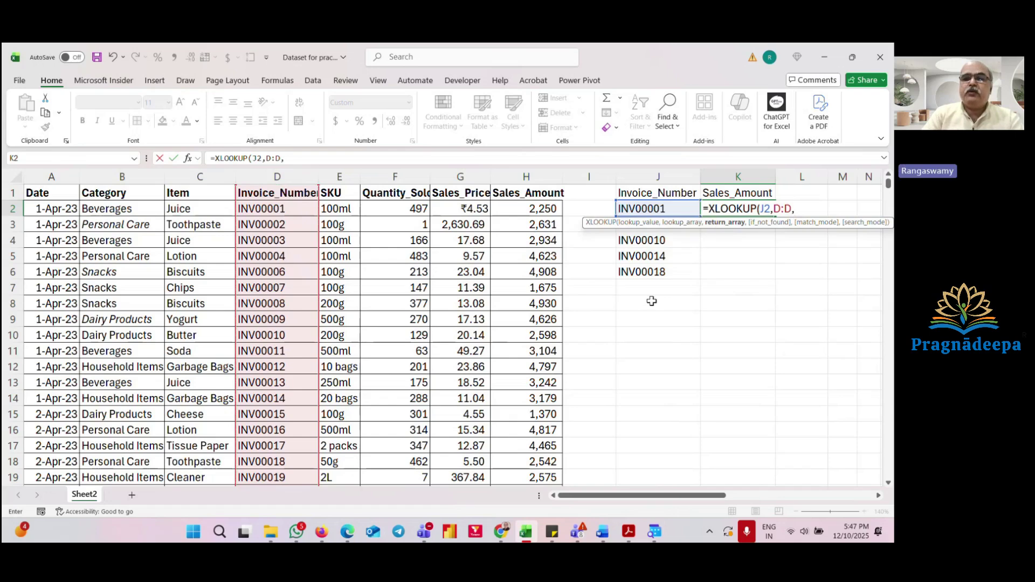
click(534, 174)
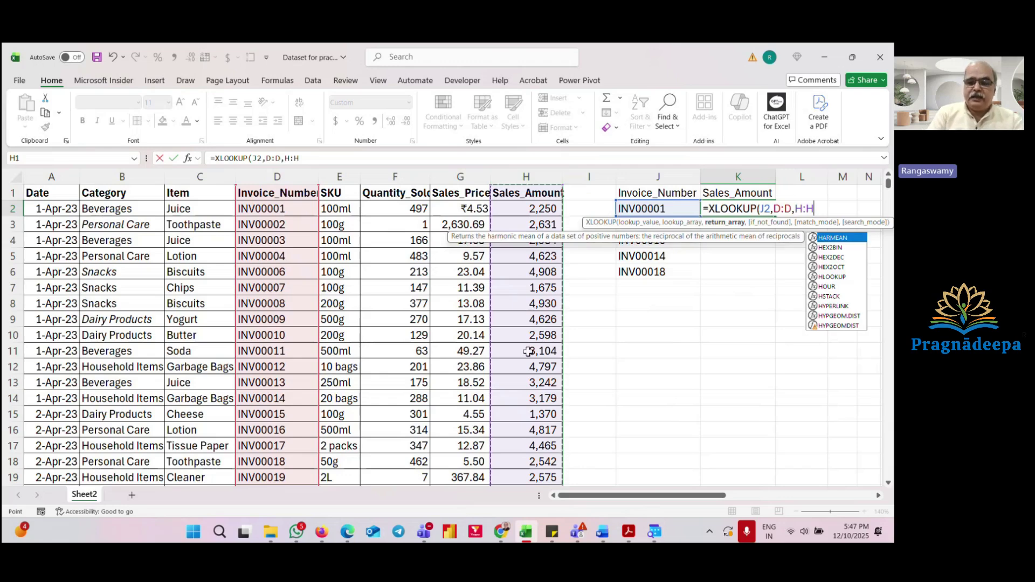
Complete K2's XLOOKUP formula with "Not found" as the if_not_found value.
text(,)
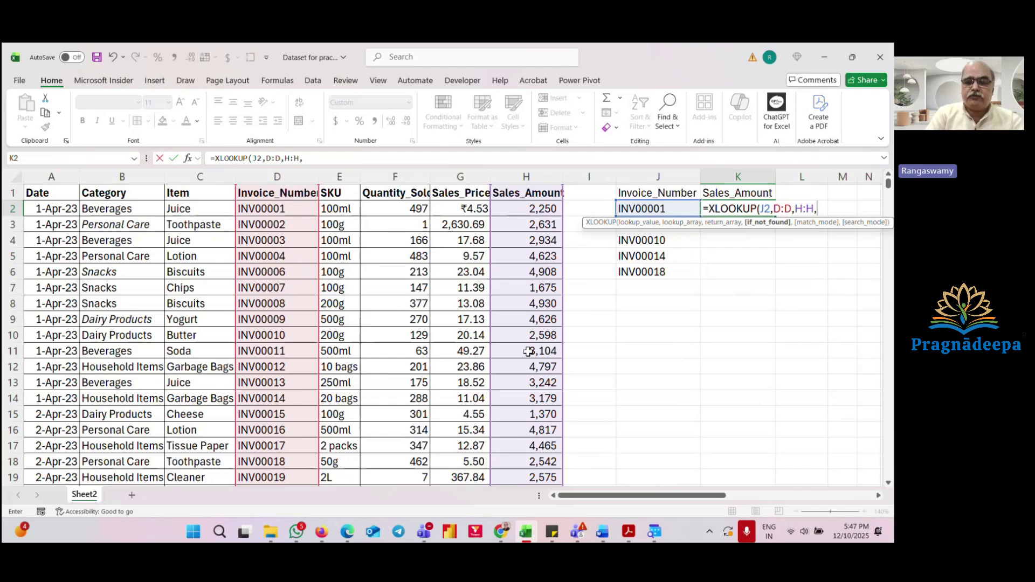
text("N)
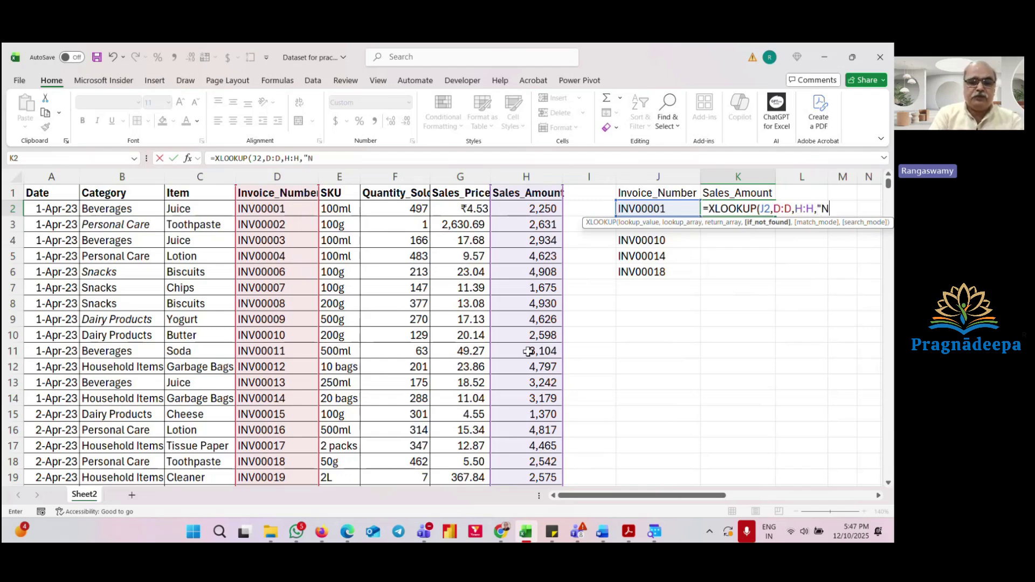
text(ot fo)
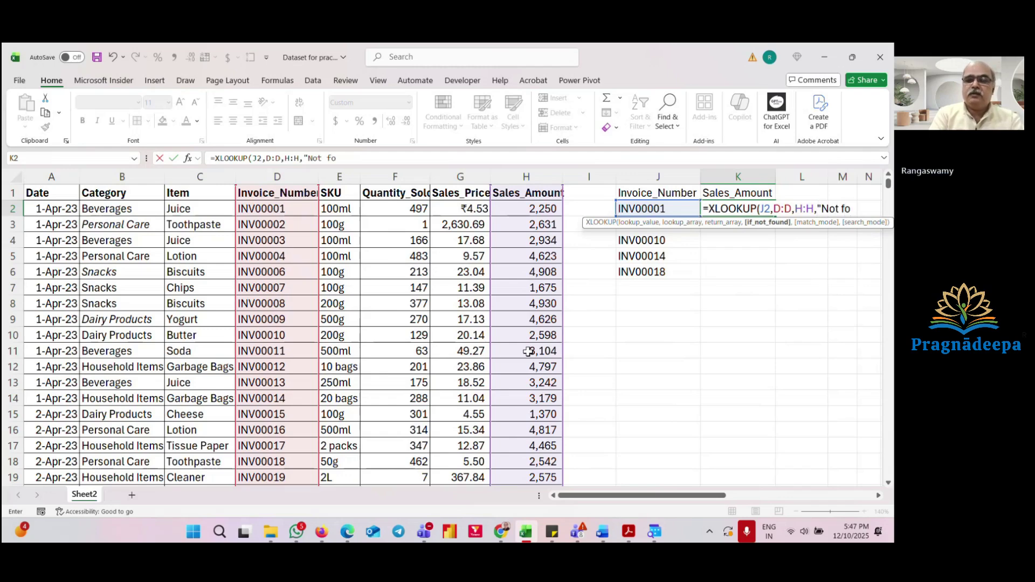
text(und"))
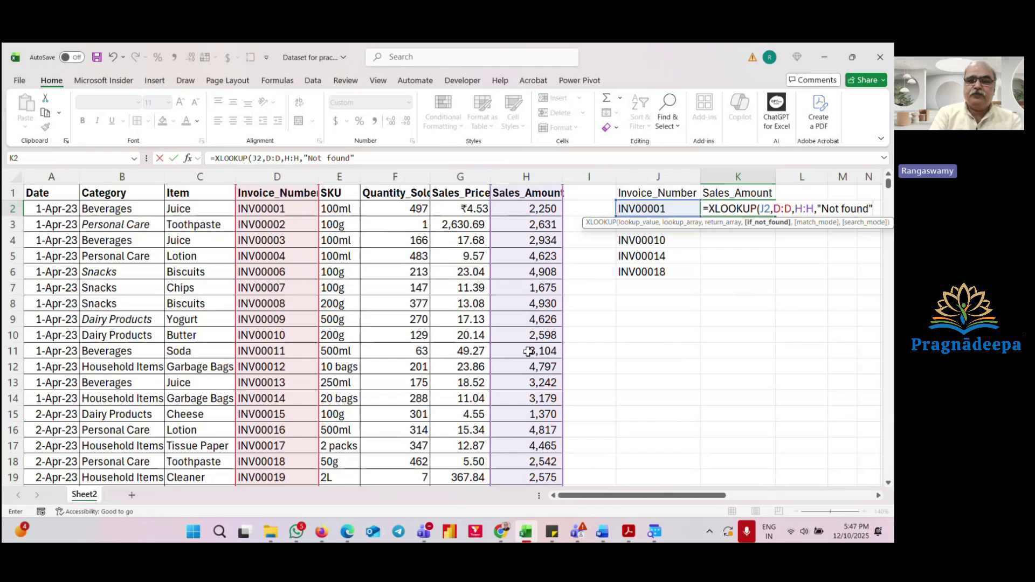
key(Return)
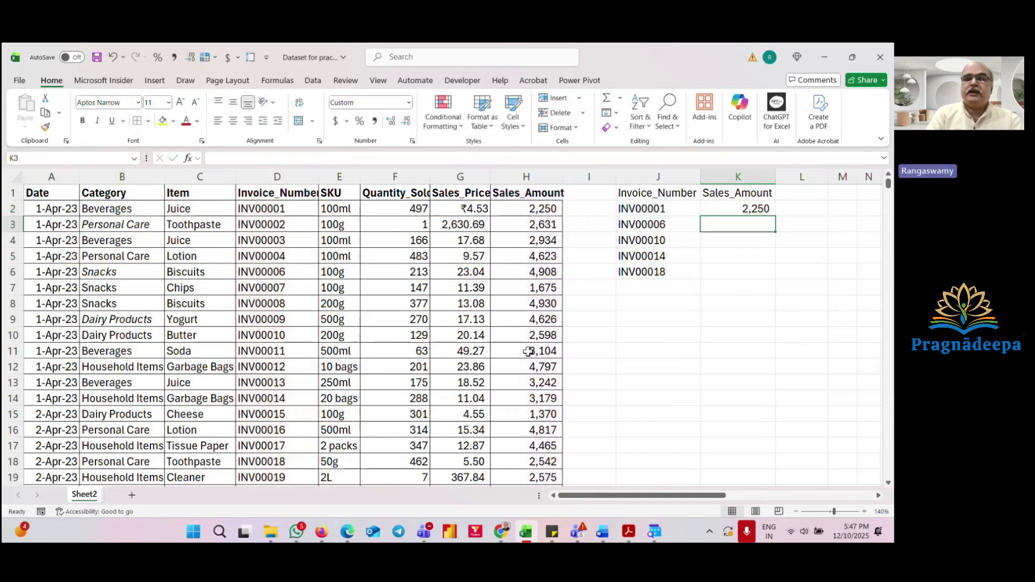
Copy the XLOOKUP formula from K2 into K3:K6.
key(Up)
key(ctrl+c)
key(Down)
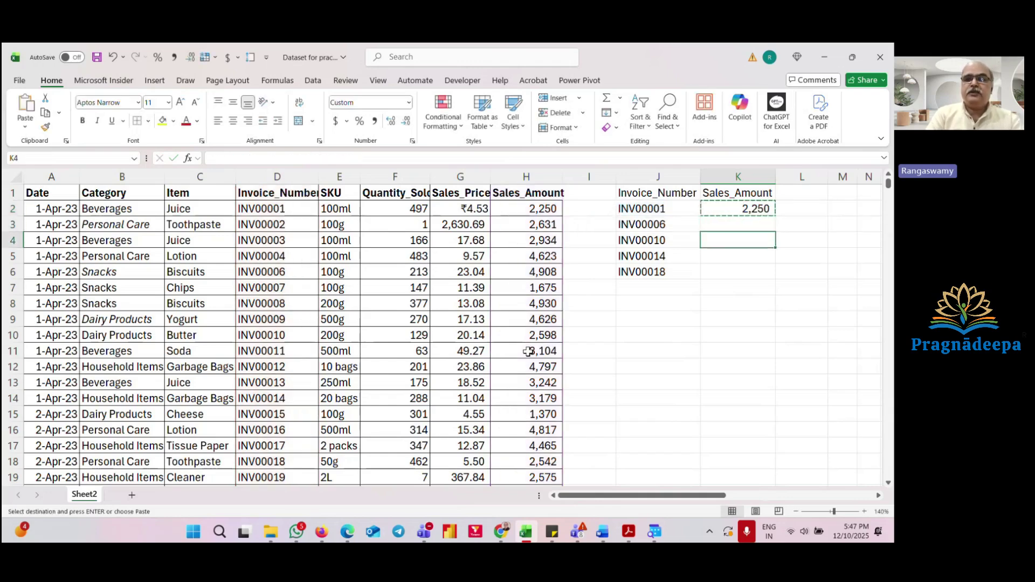
key(shift+Down)
key(shift+Down)
key(shift+Down)
key(Return)
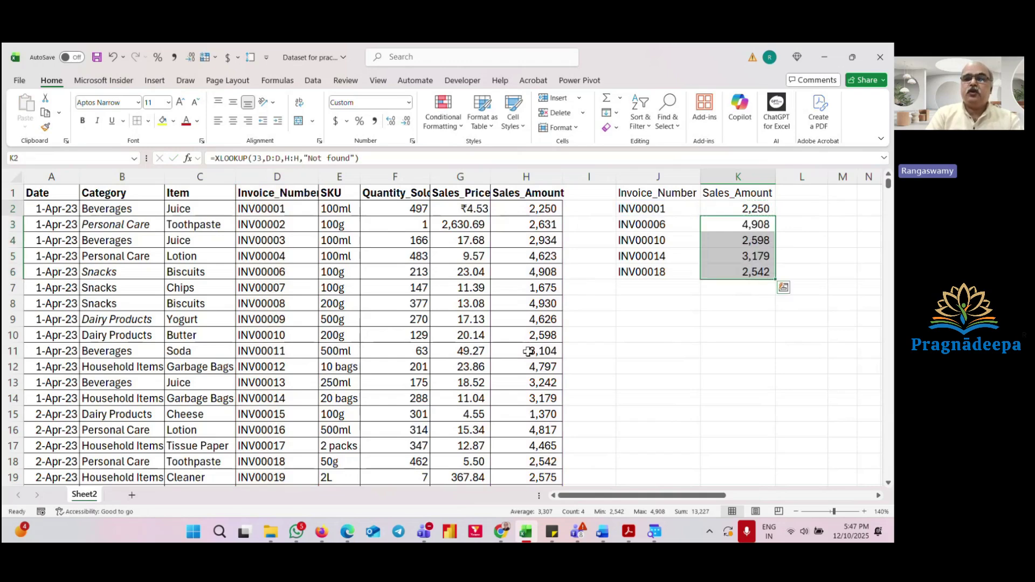
Check the XLOOKUP formulas in K2 to K6 one by one for their cell references.
key(Up)
key(F2)
key(Return)
key(F2)
key(Return)
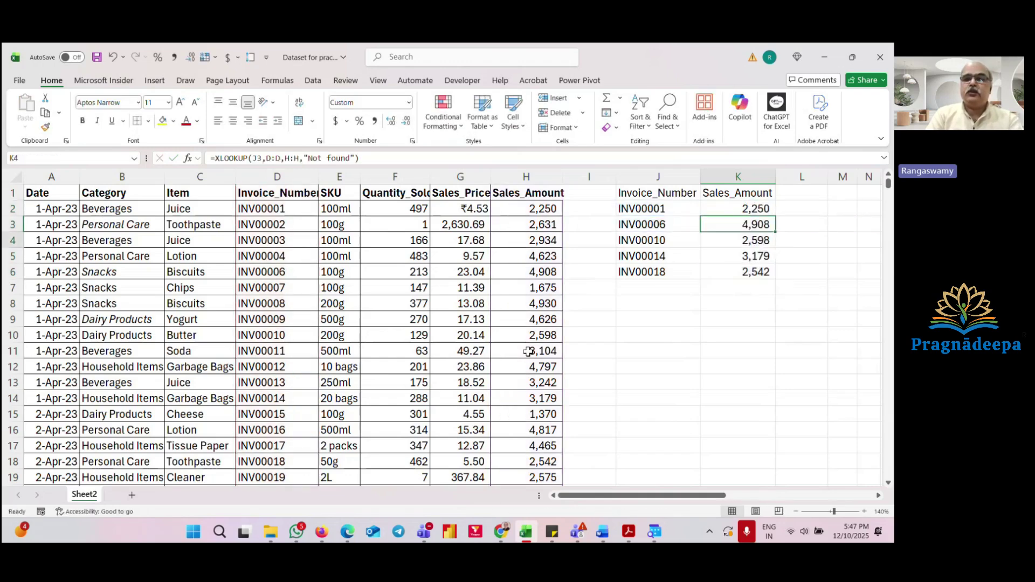
key(F2)
key(Return)
key(F2)
key(Return)
key(F2)
key(Escape)
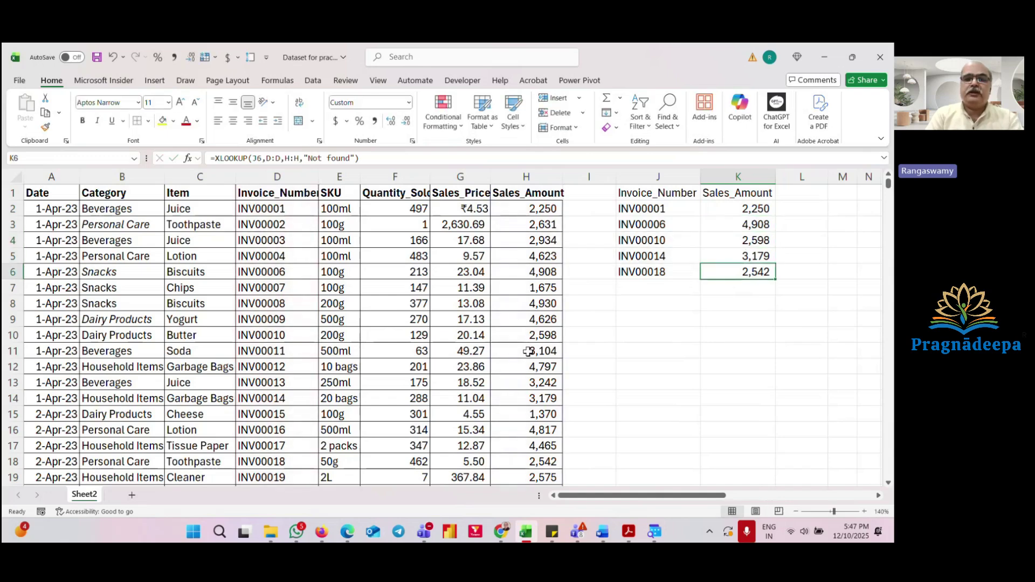
Insert an entire blank column before the Sales_Amount column.
key(Left)
key(Left)
key(Left)
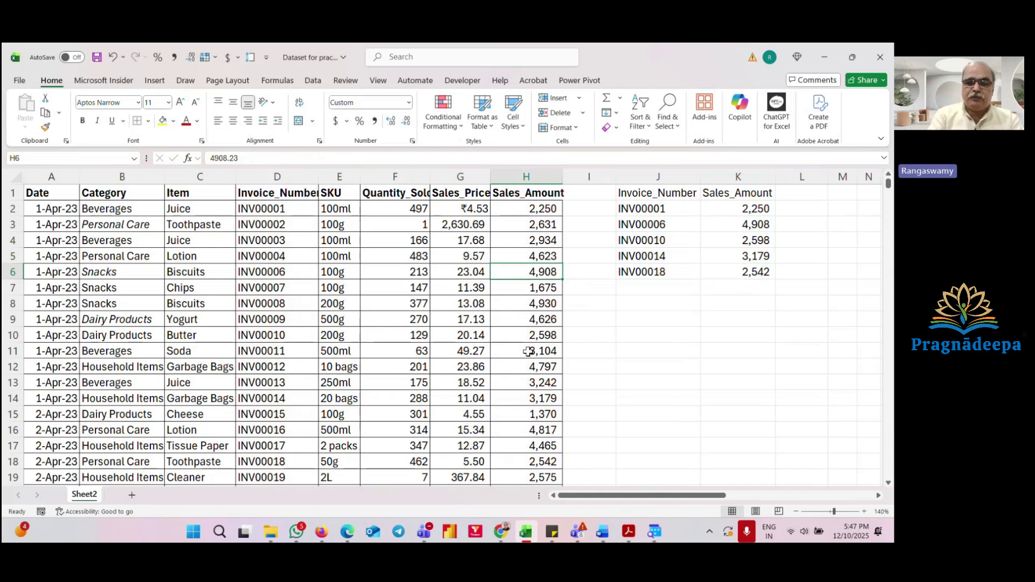
key(ctrl+plus)
key(r)
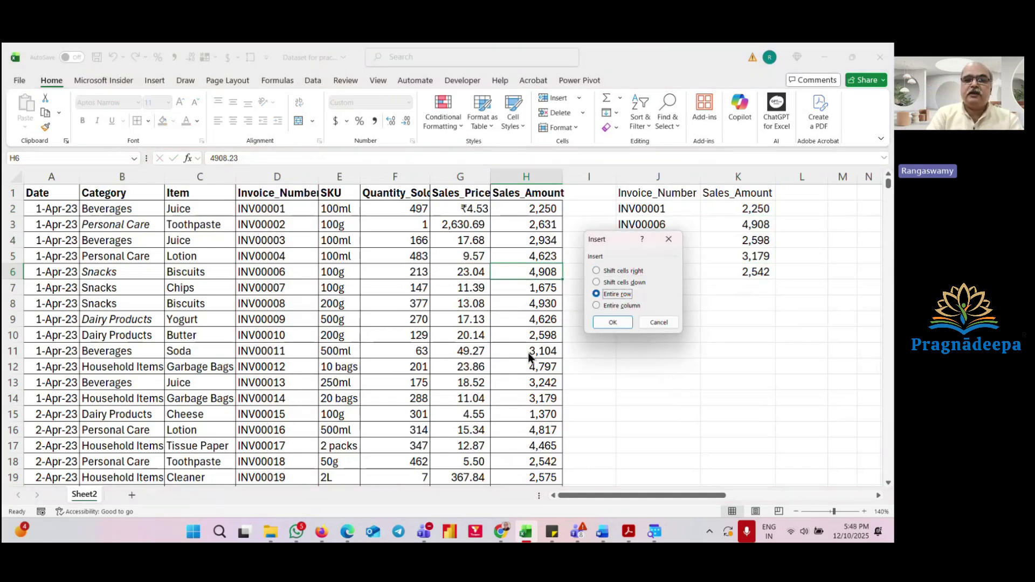
key(c)
key(Return)
Look across row 6 to examine the blank column H, the shifted Sales_Amount column and the XLOOKUP results.
key(Right)
key(Right)
key(Right)
key(Right)
key(Right)
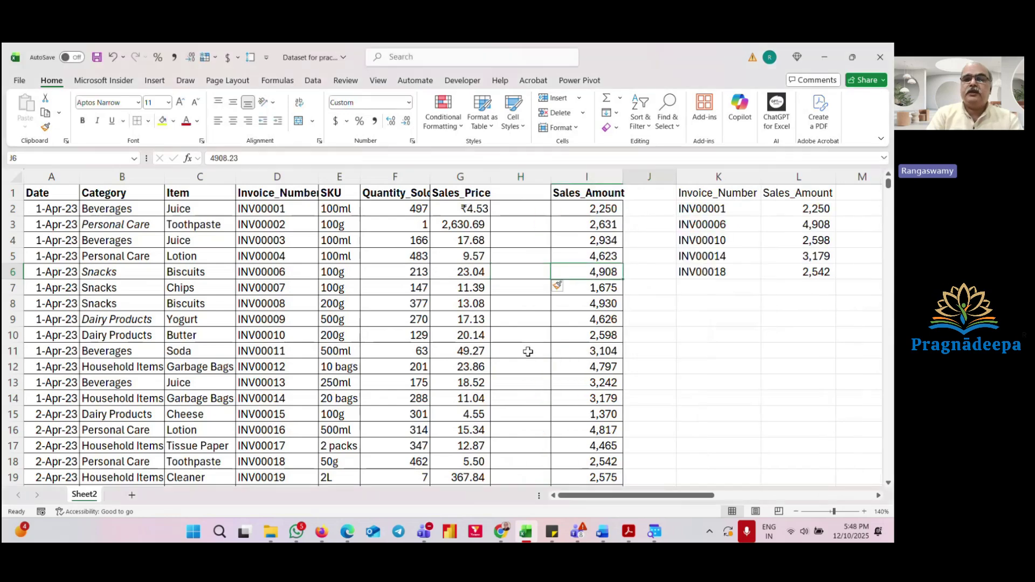
key(Left)
key(Left)
key(Left)
key(Left)
key(Left)
key(Left)
key(Left)
key(Left)
key(Left)
key(Left)
key(Left)
key(Left)
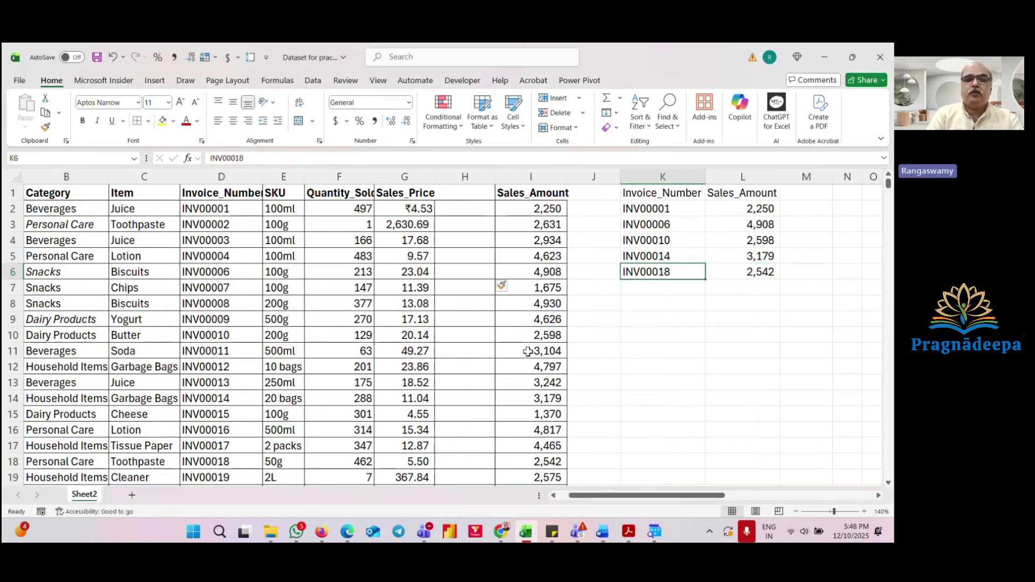
key(Right)
key(Right)
key(Right)
key(Right)
key(Right)
key(Right)
key(Right)
key(Right)
key(Right)
key(Right)
key(Right)
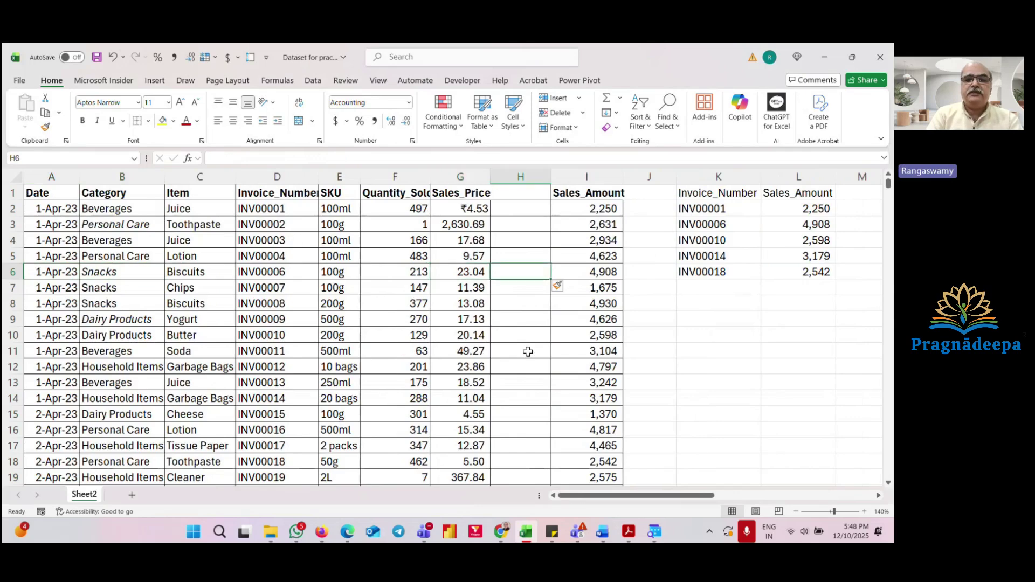
Inspect the XLOOKUP formula in L2 and the return array it references.
key(Up)
key(Up)
key(Up)
key(Up)
key(F2)
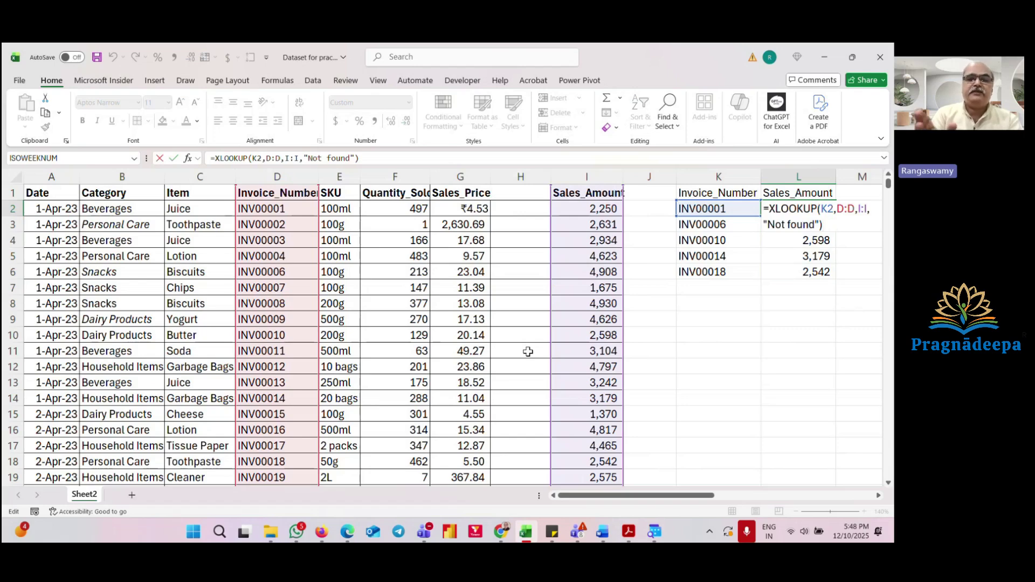
key(Escape)
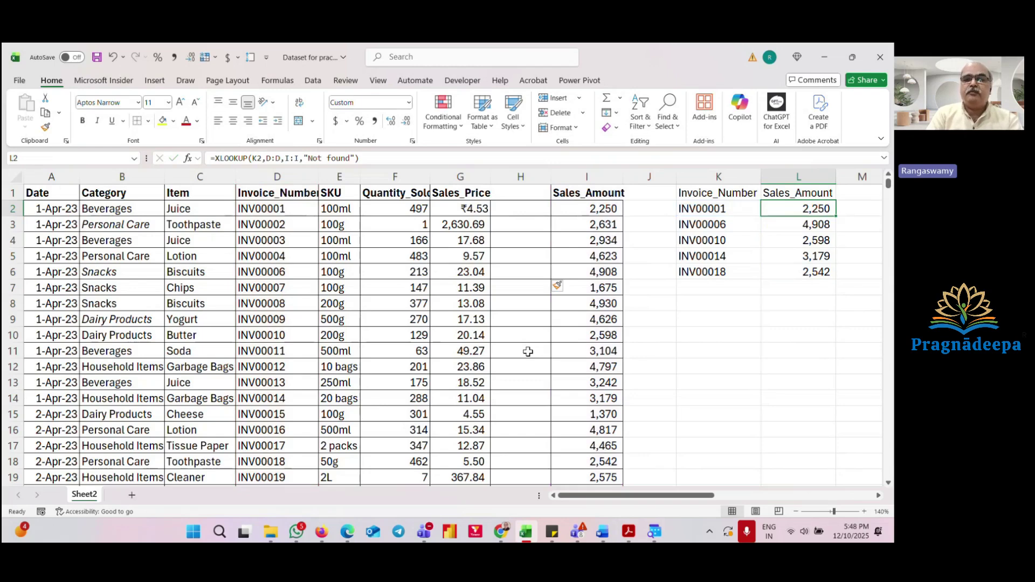
Undo the insertion of the blank column before Sales_Amount.
key(ctrl+z)
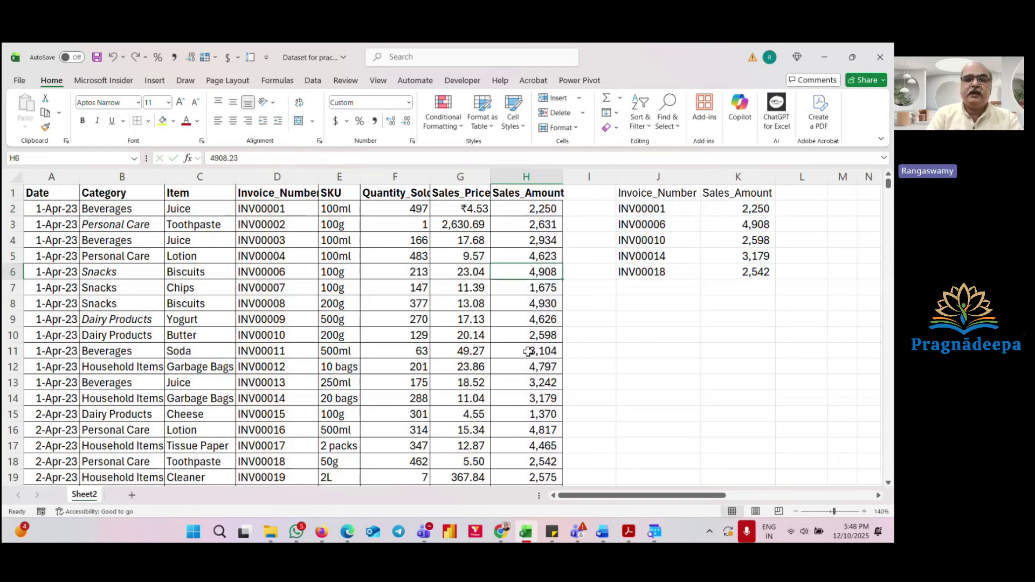
key(ctrl+space)
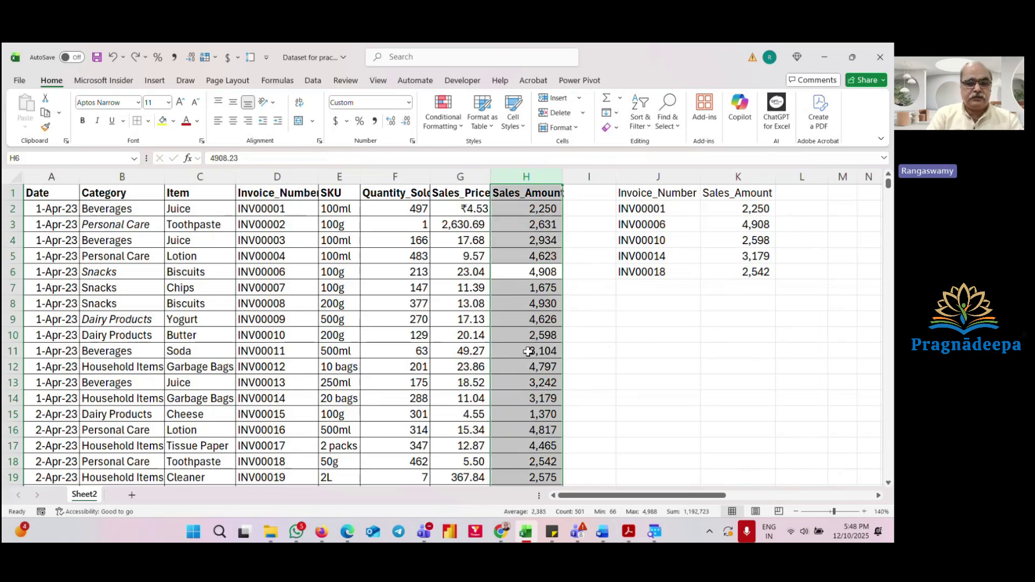
key(ctrl+c)
key(ctrl+Up)
key(Left)
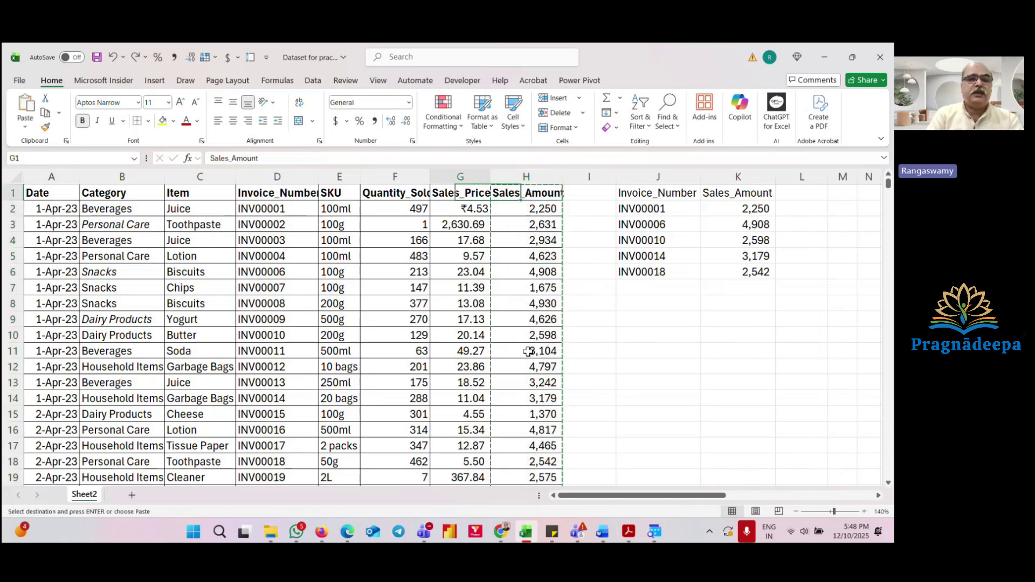
key(Left)
key(Left)
key(Left)
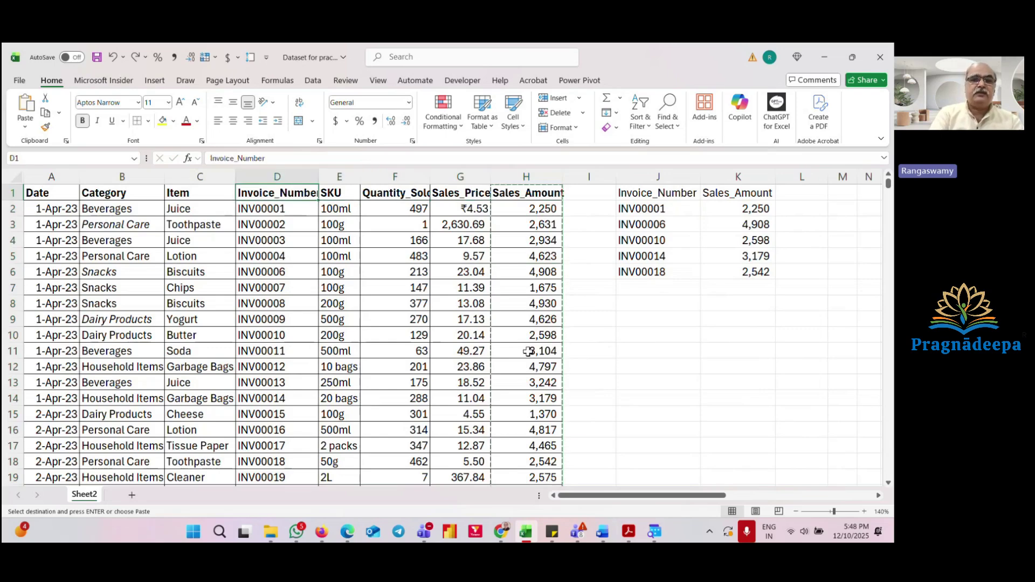
Move the entire Sales_Amount column so that it sits immediately before the Invoice_Number column.
key(Right)
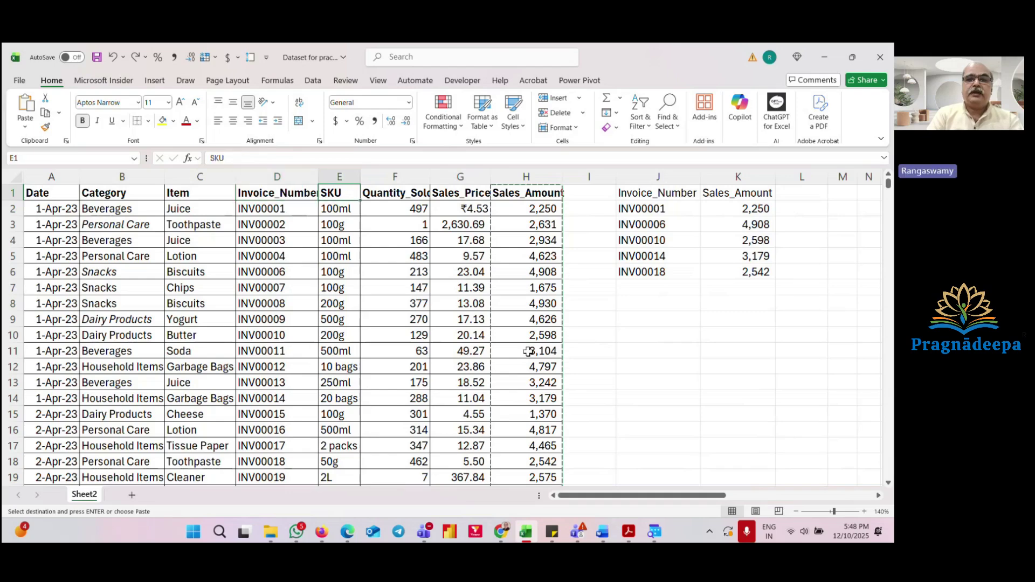
key(Right)
key(Right)
key(Right)
key(ctrl+space)
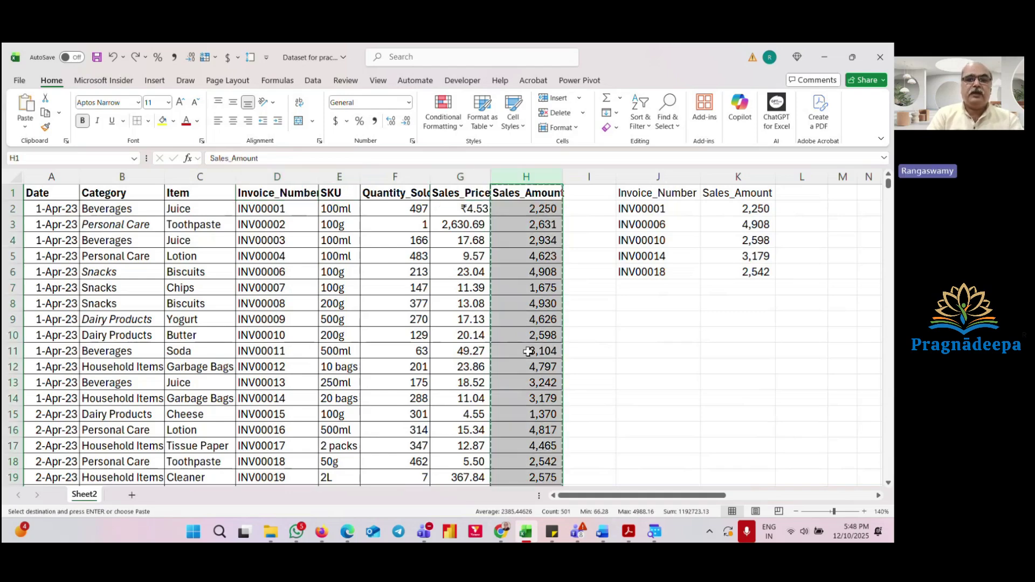
key(Left)
key(Left)
key(Left)
key(Left)
key(ctrl+shift+equal)
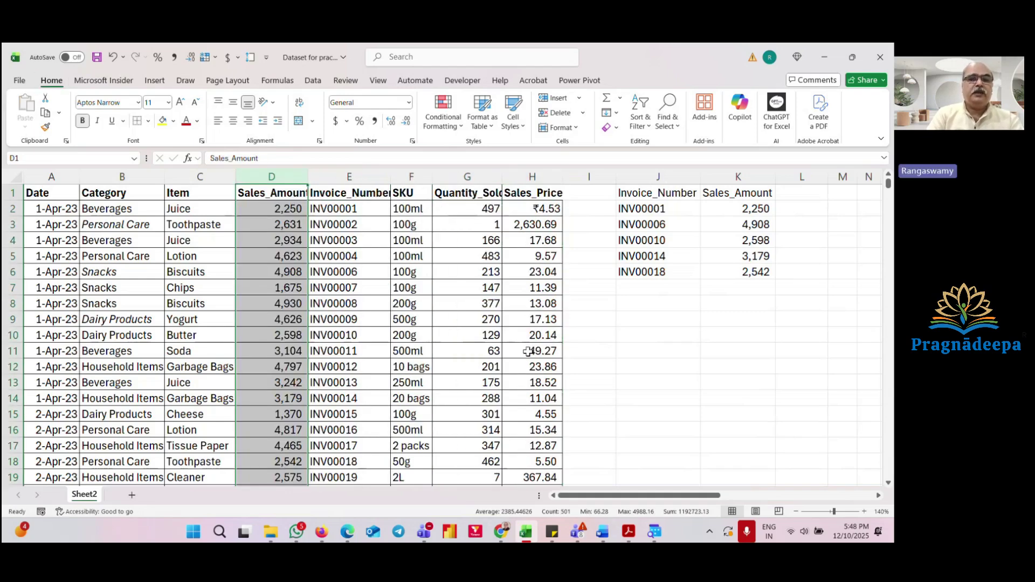
Look across row 2 to compare the new Sales_Amount and Invoice_Number column positions with the lookup result in K2.
key(Down)
key(Right)
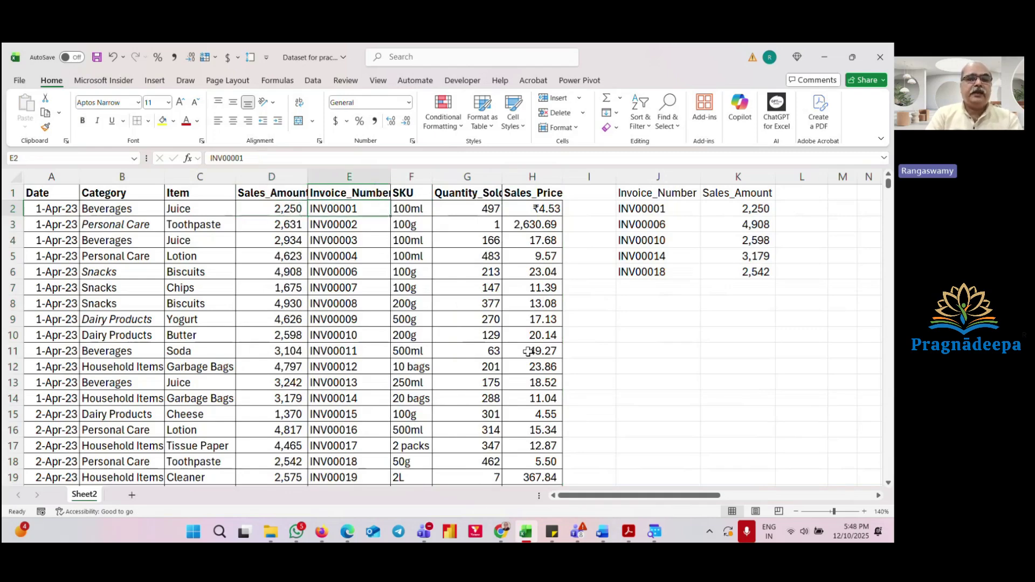
key(Left)
key(Right)
key(Right)
key(Right)
key(Right)
key(Right)
key(Right)
key(Right)
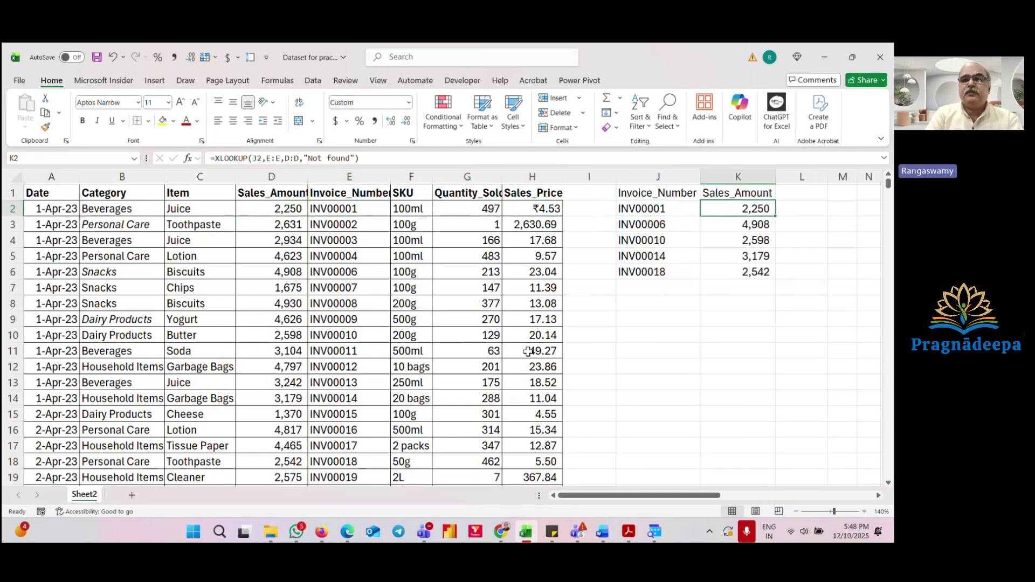
Inspect the XLOOKUP formulas in K2 through K6 and the lookup and return columns they reference.
key(F2)
key(Return)
key(F2)
key(Return)
key(F2)
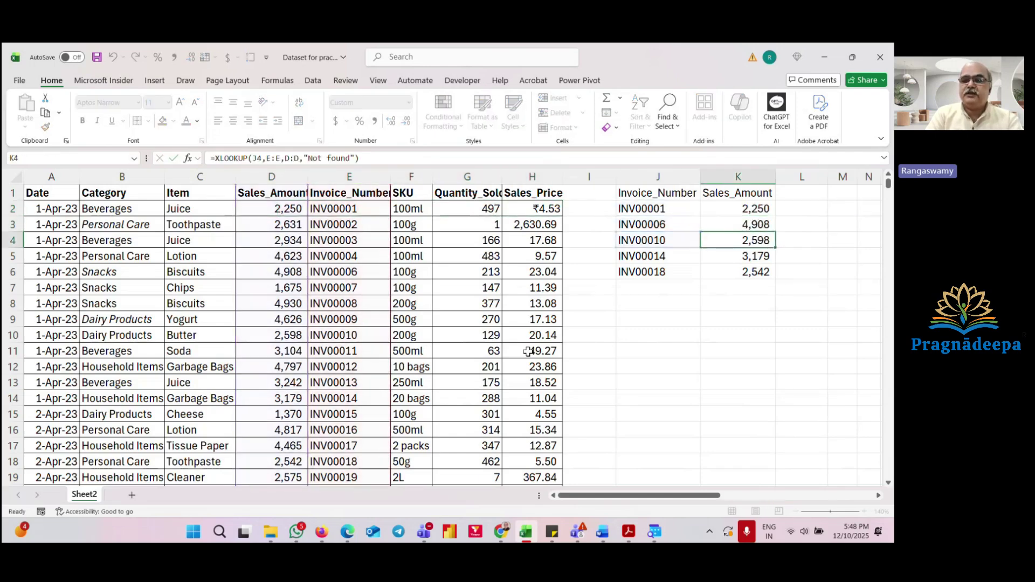
key(Return)
key(F2)
key(Return)
key(F2)
key(Escape)
Insert an entire blank column before the lookup table's Invoice_Number column.
key(Up)
key(Up)
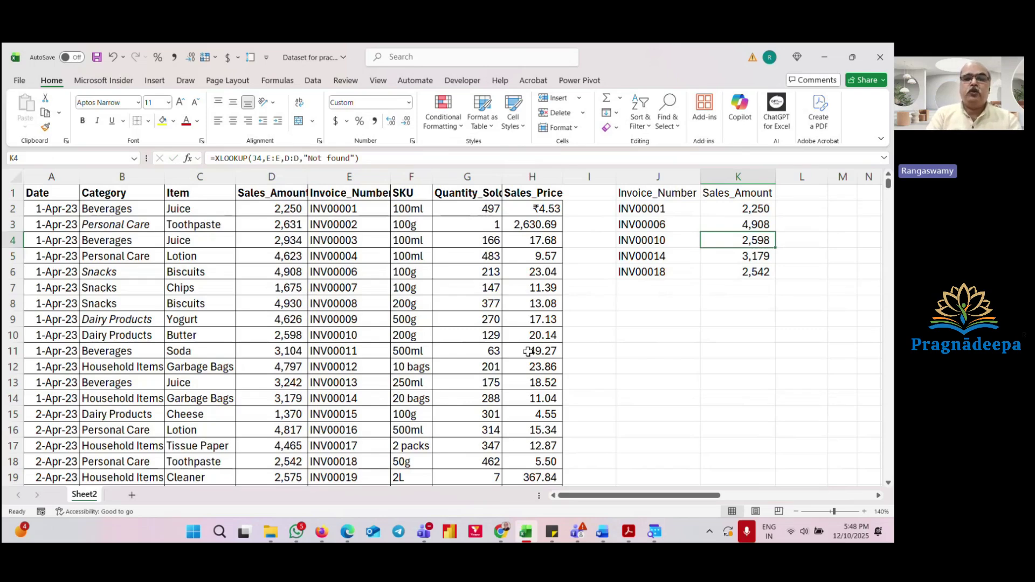
key(Left)
key(Left)
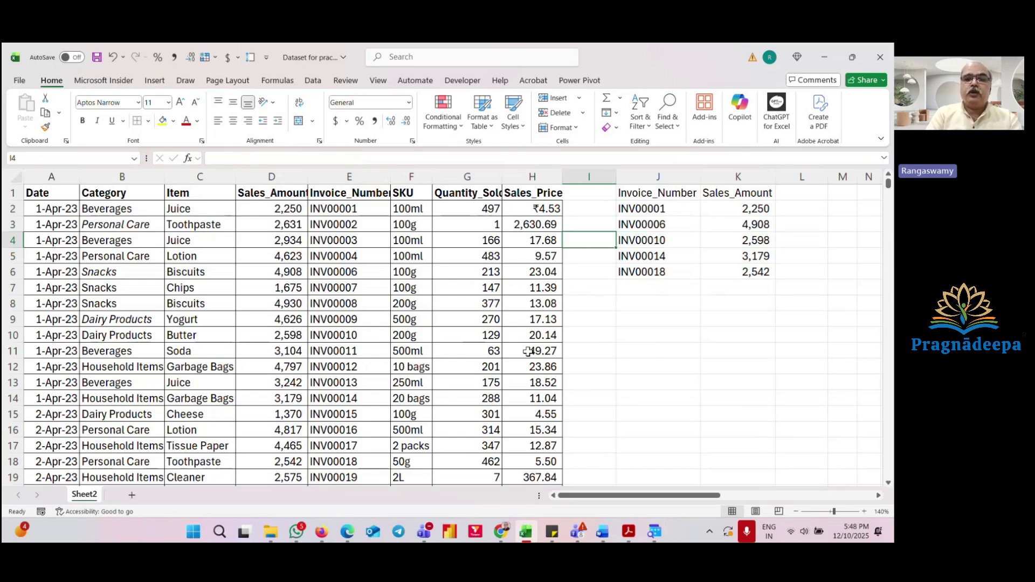
key(Right)
key(ctrl+shift+plus)
key(Down)
key(Down)
key(Down)
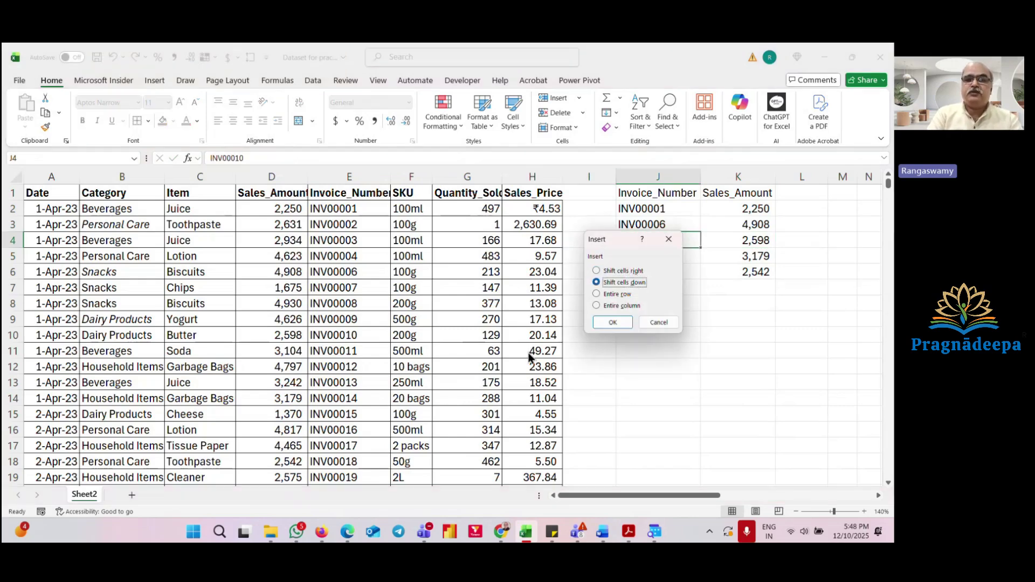
key(Return)
Copy the Sales_Amount data with its header from column D into column I, starting at I1.
key(Left)
key(Left)
key(Left)
key(Left)
key(Left)
key(Left)
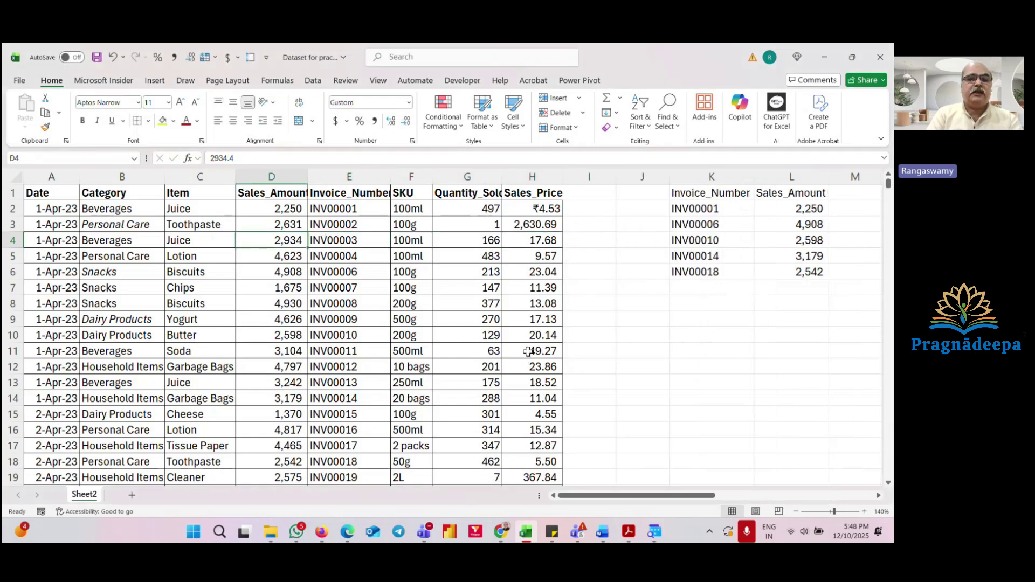
key(Up)
key(Up)
key(Up)
key(ctrl+shift+Down)
key(ctrl+c)
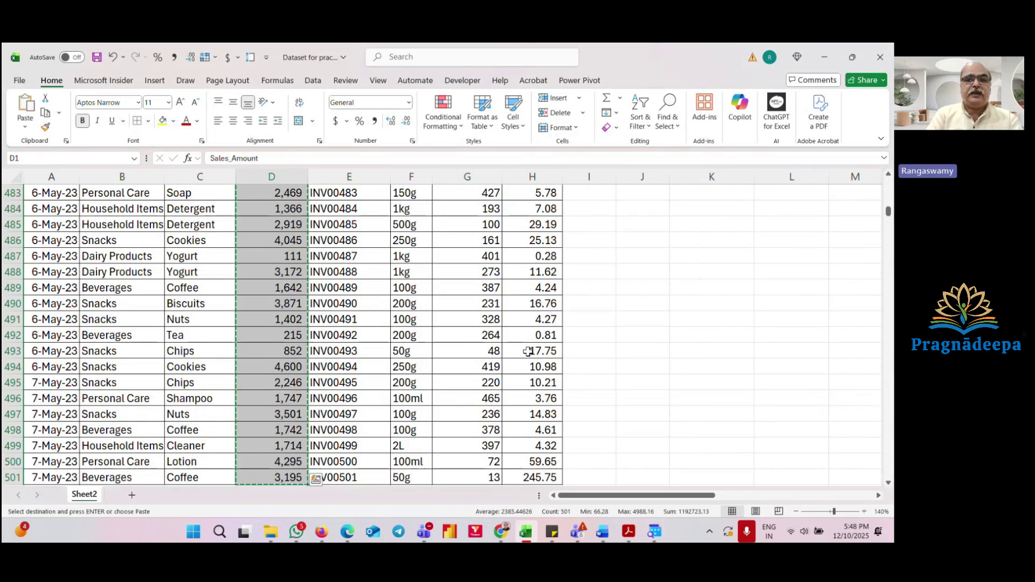
key(Right)
key(Right)
key(Right)
key(Right)
key(Right)
key(Return)
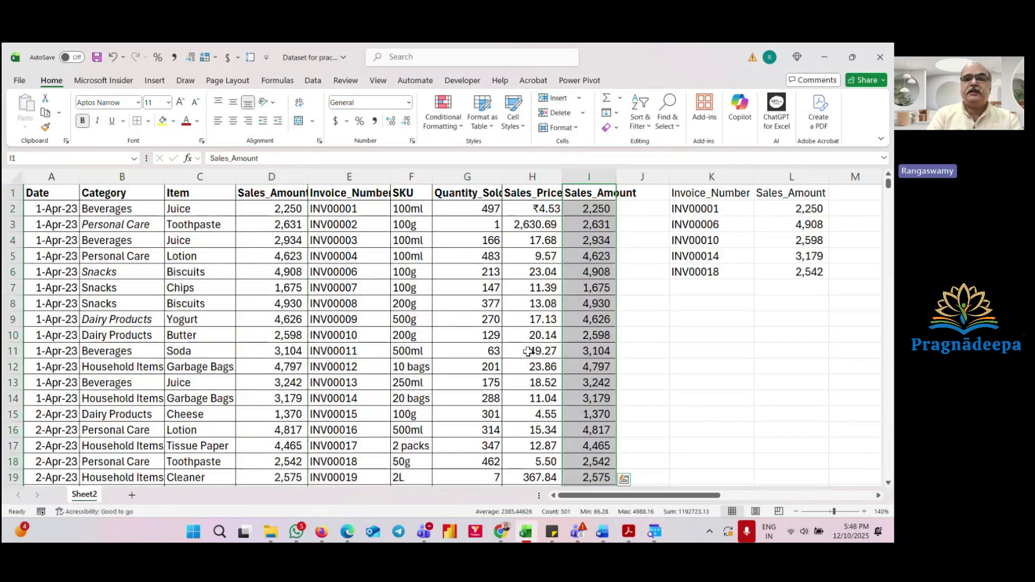
Look over the first copied sales amounts in column I and go to the first lookup invoice number in K2.
key(Down)
key(Down)
key(Down)
key(Up)
key(Up)
key(Right)
key(Right)
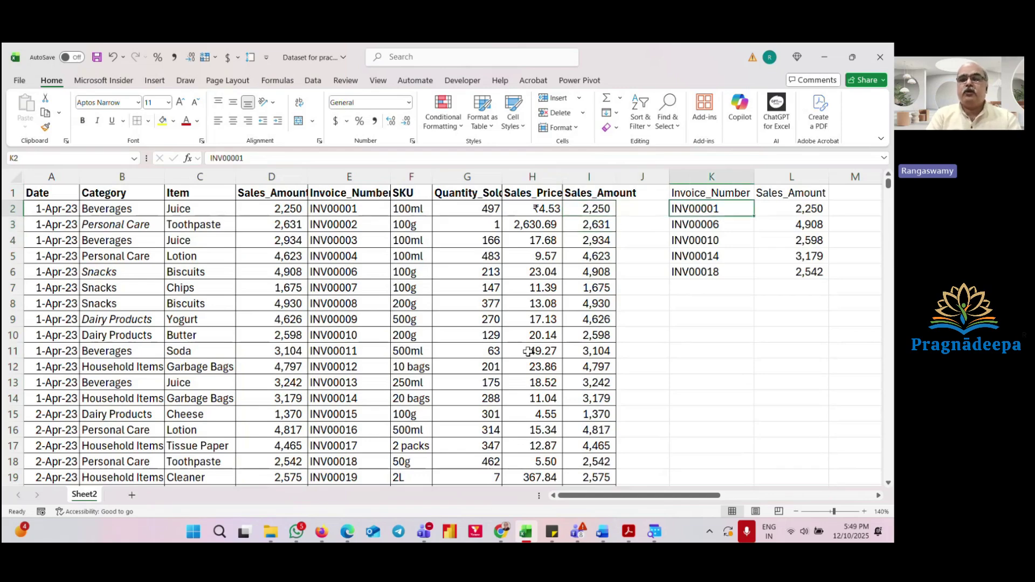